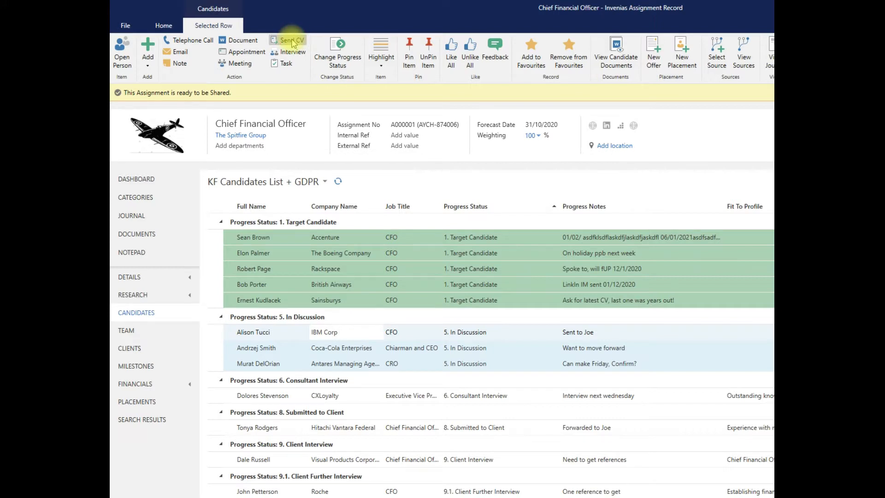
# Step: Start a Send CV action for the selected candidates, sending by email with the Default MULTIPLE CV Send Email Template
pyautogui.click(291, 42)
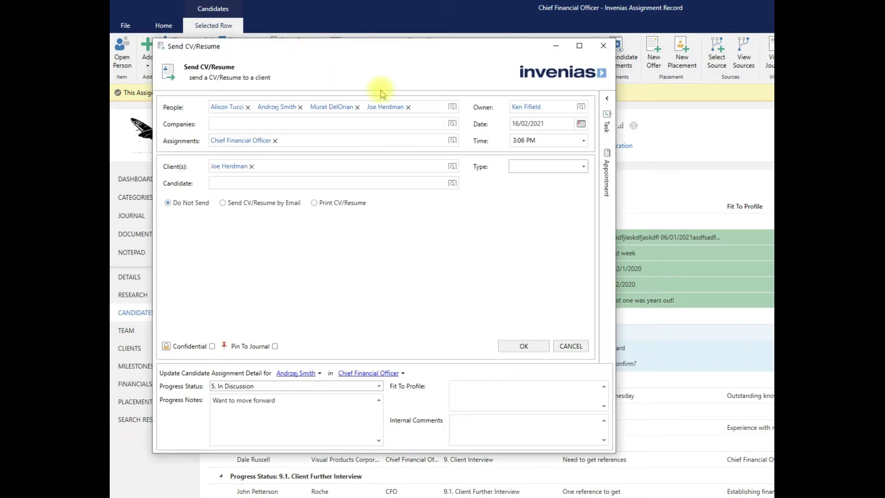
pyautogui.moveTo(427, 56); pyautogui.dragTo(492, 67)
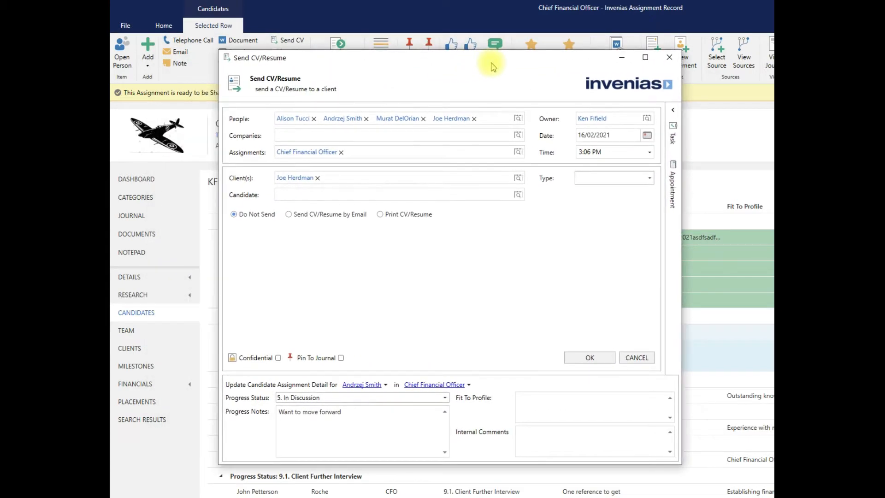
pyautogui.click(289, 215)
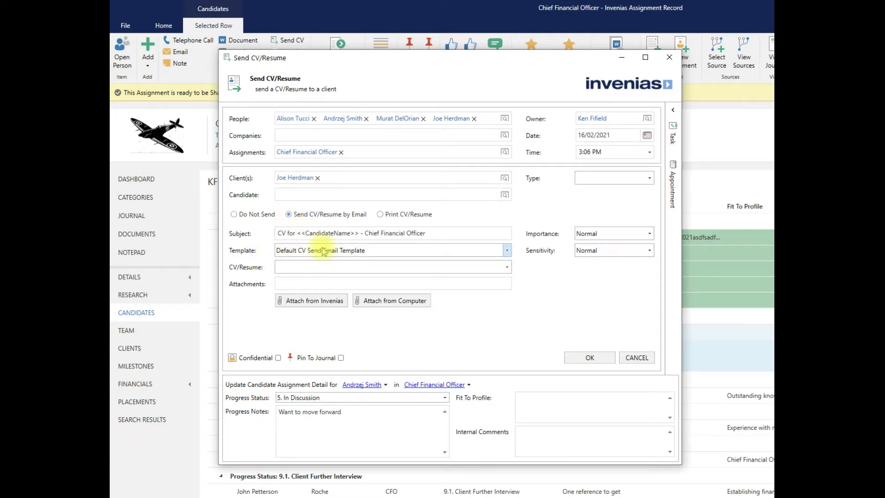
pyautogui.click(507, 252)
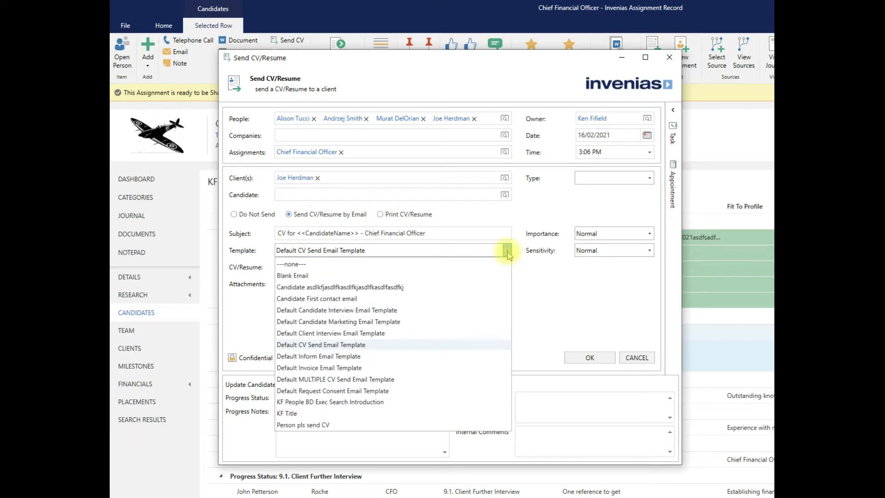
pyautogui.click(362, 379)
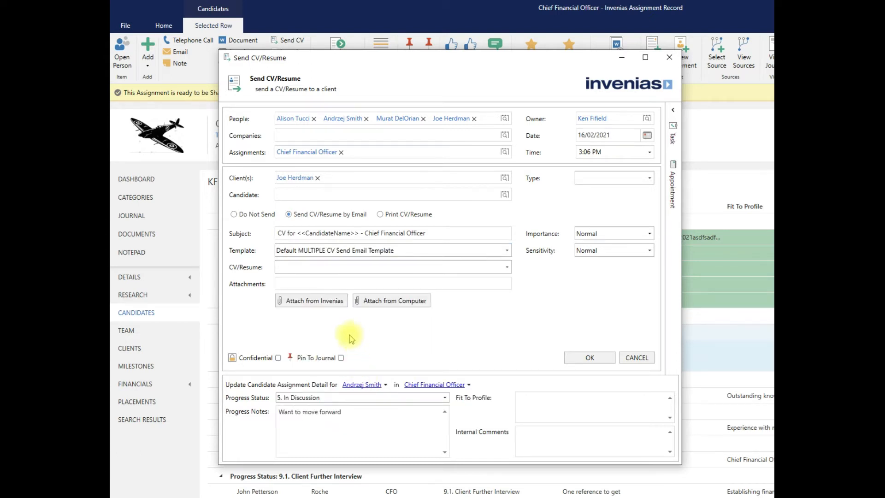
# Step: Remove the <<CandidateName>> placeholder and dash from the subject so it reads "CV for Chief Financial Officer"
pyautogui.click(359, 234)
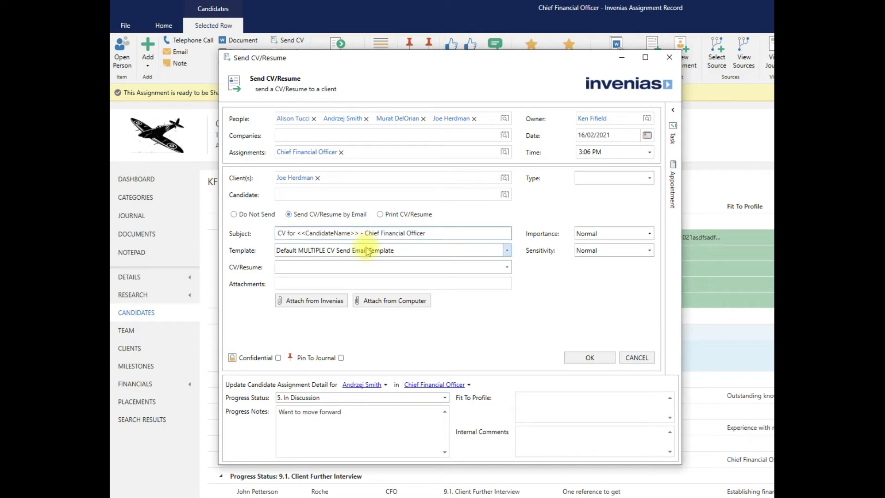
pyautogui.press('BackSpace')
pyautogui.press('BackSpace')
pyautogui.press('BackSpace')
pyautogui.press('BackSpace')
pyautogui.press('BackSpace')
pyautogui.press('BackSpace')
pyautogui.press('BackSpace')
pyautogui.press('BackSpace')
pyautogui.press('BackSpace')
pyautogui.press('BackSpace')
pyautogui.press('BackSpace')
pyautogui.press('BackSpace')
pyautogui.press('BackSpace')
pyautogui.press('BackSpace')
pyautogui.press('BackSpace')
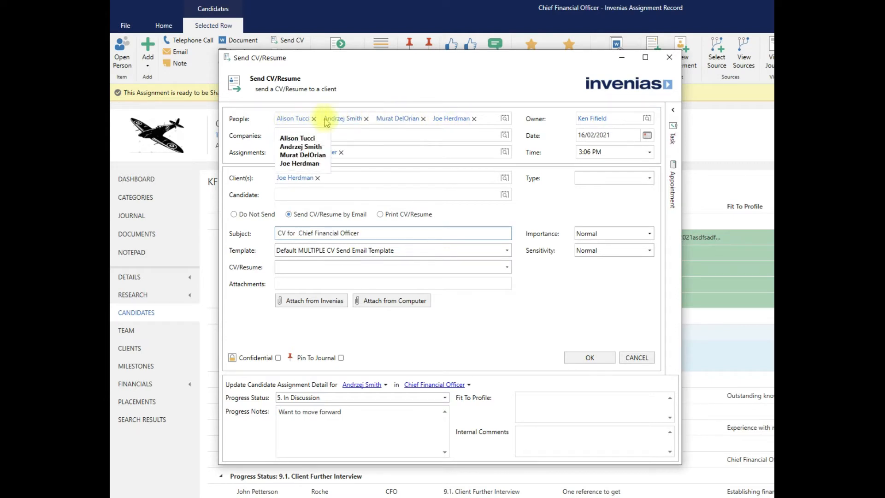
# Step: Attach the CV document stored in Invenias for the IBM Corp candidate
pyautogui.click(313, 306)
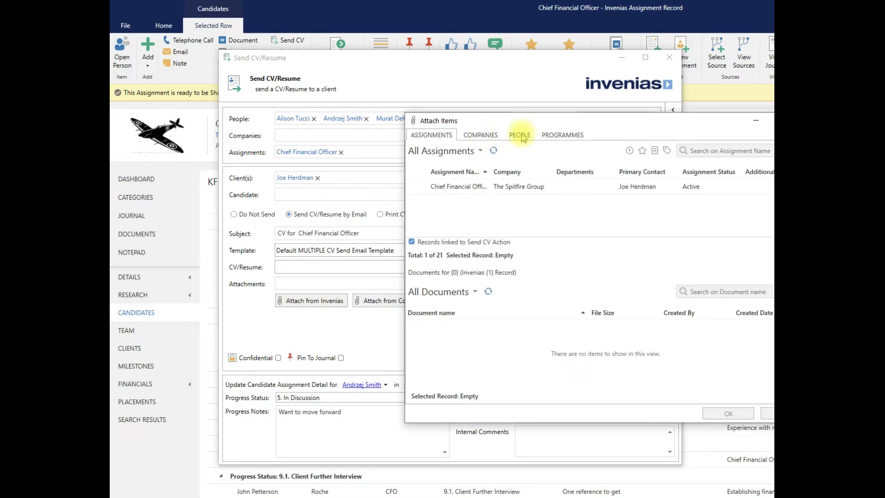
pyautogui.click(523, 136)
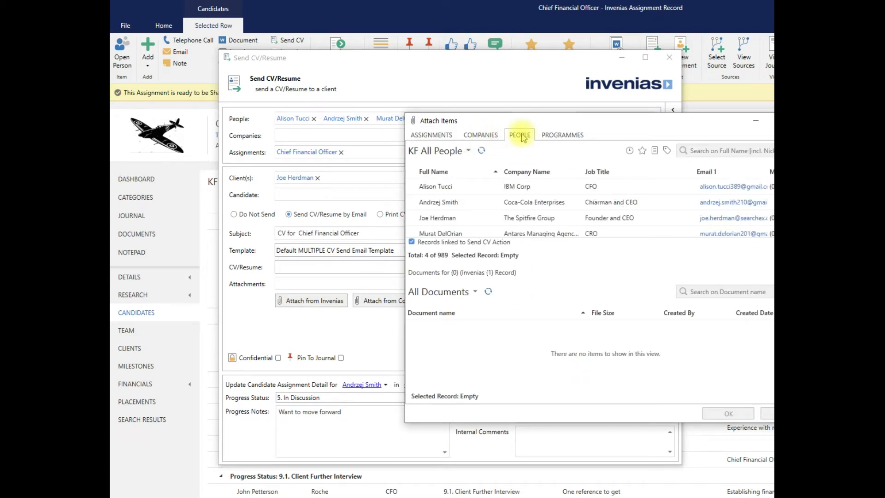
pyautogui.click(448, 186)
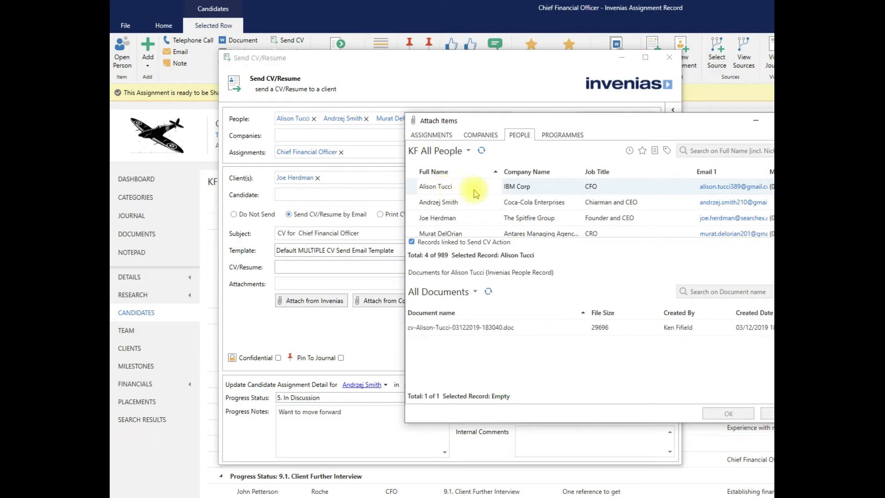
pyautogui.click(473, 332)
pyautogui.doubleClick(473, 329)
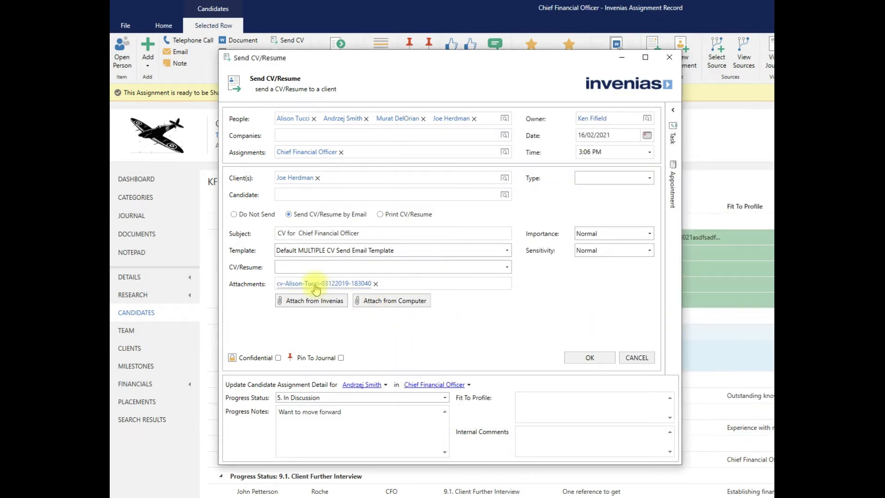
# Step: Attach the CV document stored in Invenias for the Coca-Cola Enterprises candidate
pyautogui.click(317, 302)
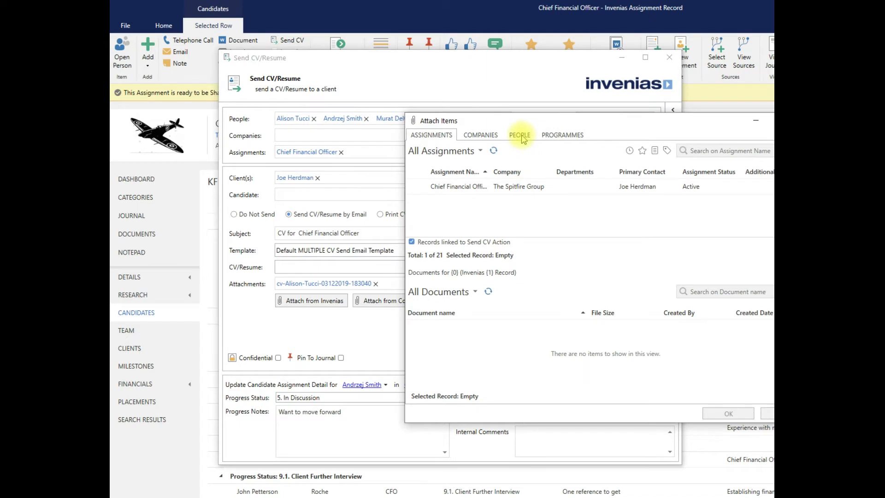
pyautogui.click(521, 135)
pyautogui.click(446, 202)
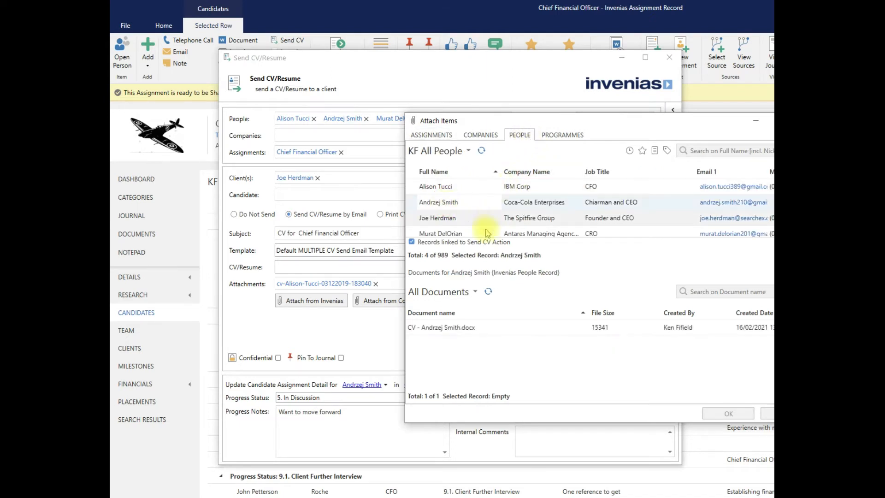
pyautogui.click(440, 328)
pyautogui.doubleClick(439, 328)
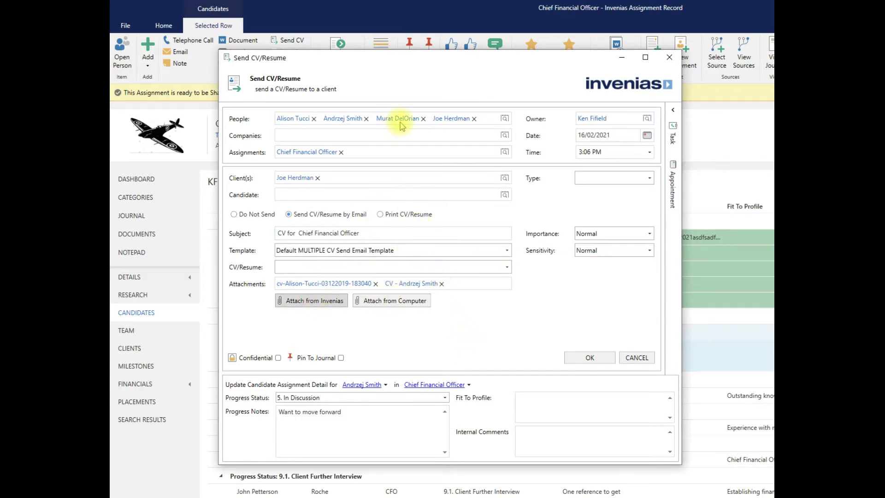
# Step: Attach the CV document stored in Invenias for the Antares candidate
pyautogui.click(295, 301)
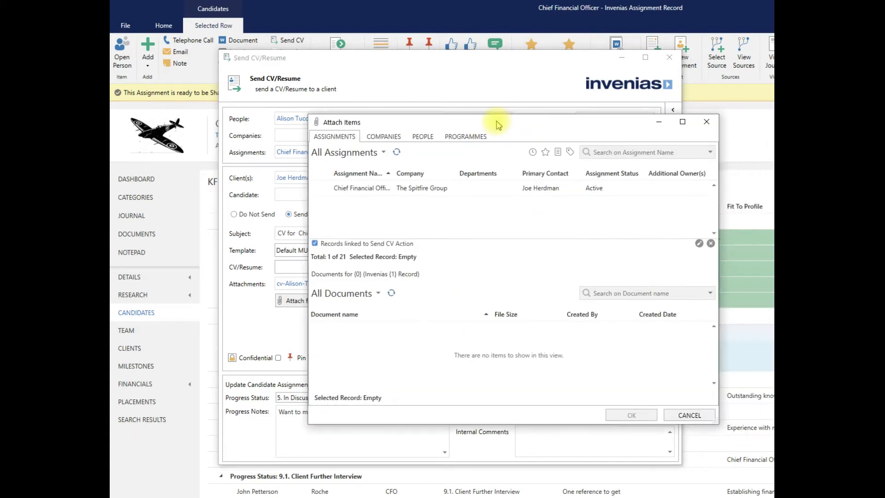
pyautogui.click(420, 137)
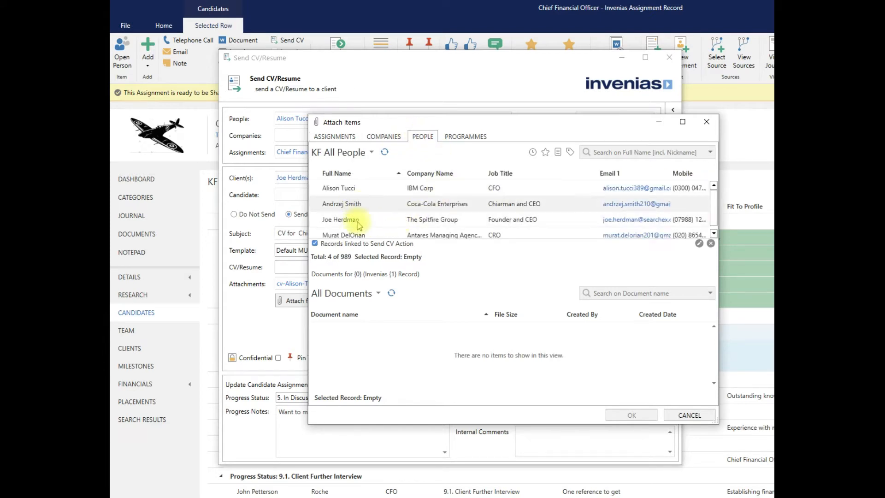
pyautogui.click(351, 236)
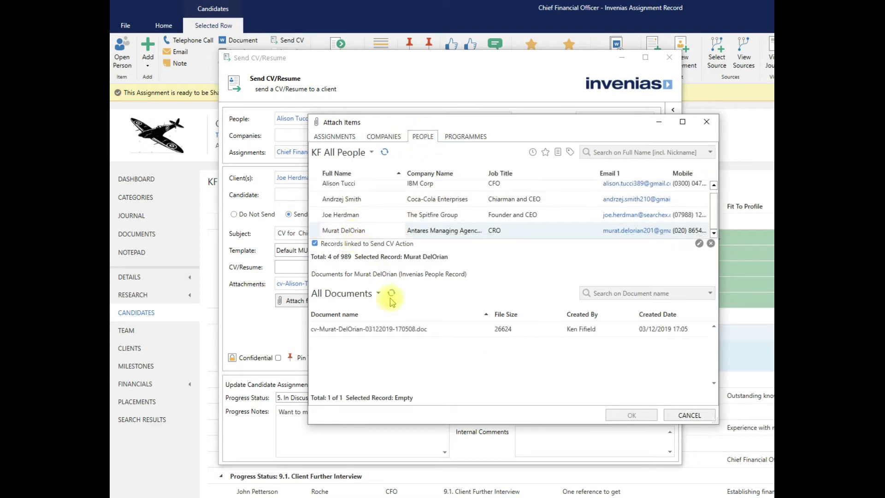
pyautogui.click(394, 330)
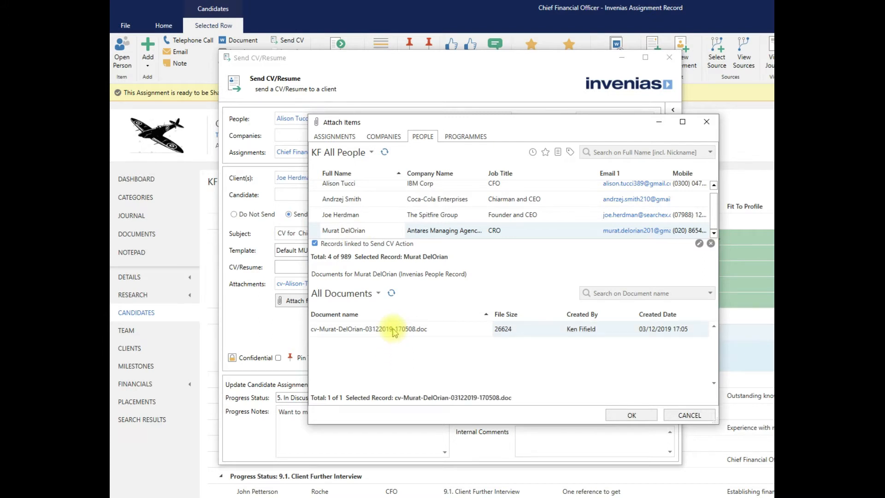
pyautogui.doubleClick(394, 329)
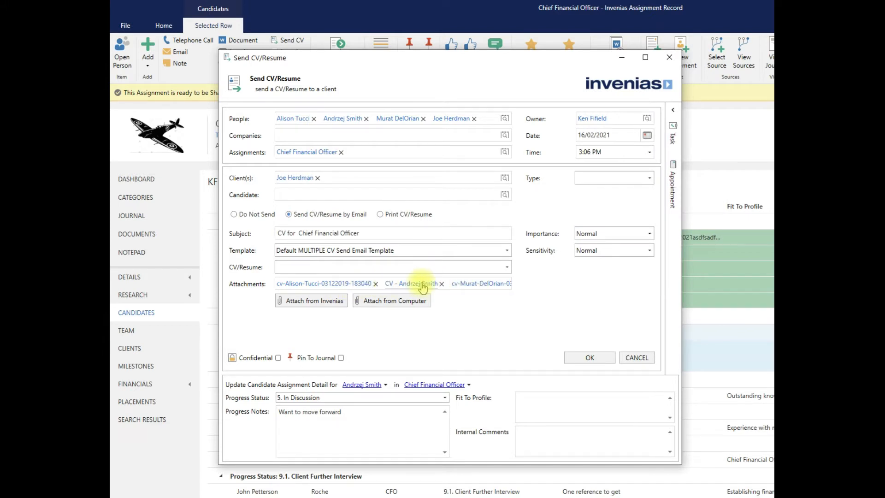
# Step: Enter the IBM Corp candidate's name as the candidate and set the type to CV/Resume Submitted
pyautogui.click(383, 194)
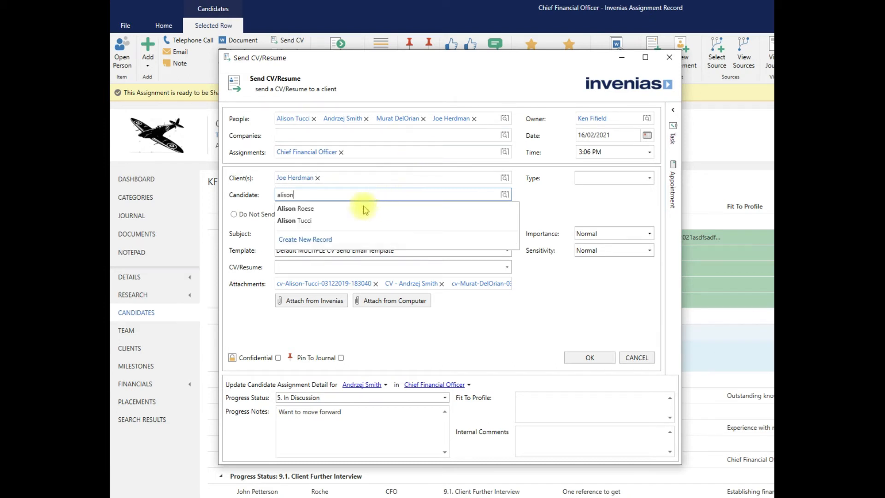
pyautogui.click(304, 223)
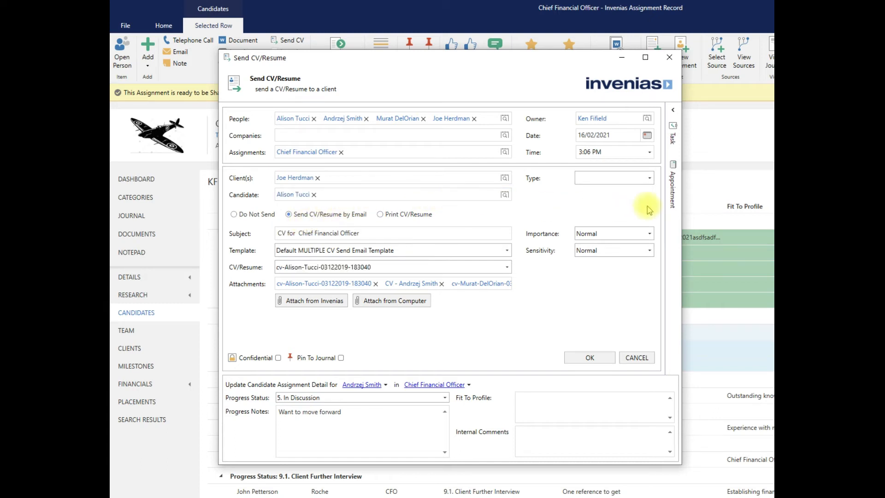
pyautogui.click(650, 178)
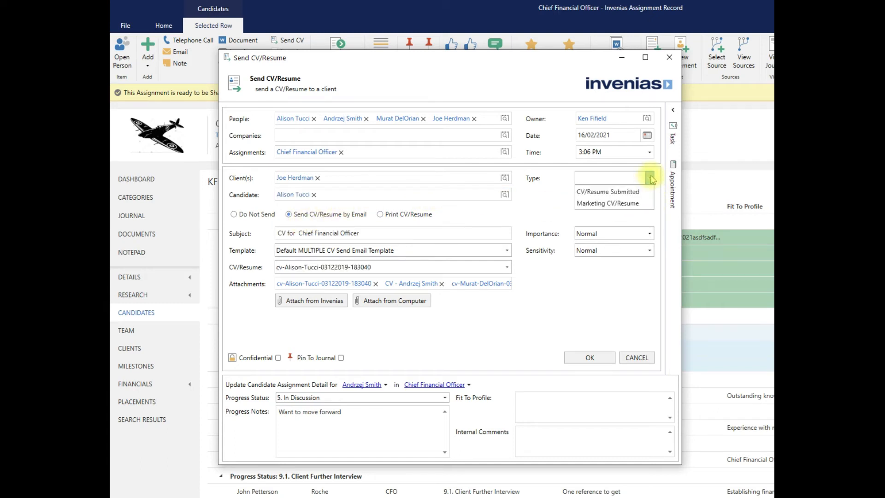
pyautogui.click(595, 192)
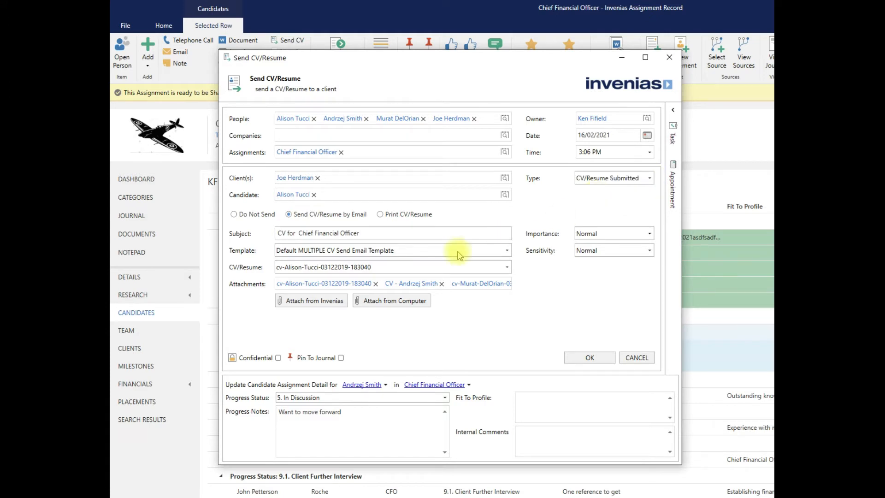
# Step: Confirm the Send CV action to generate the email and decline the progress status change
pyautogui.click(594, 360)
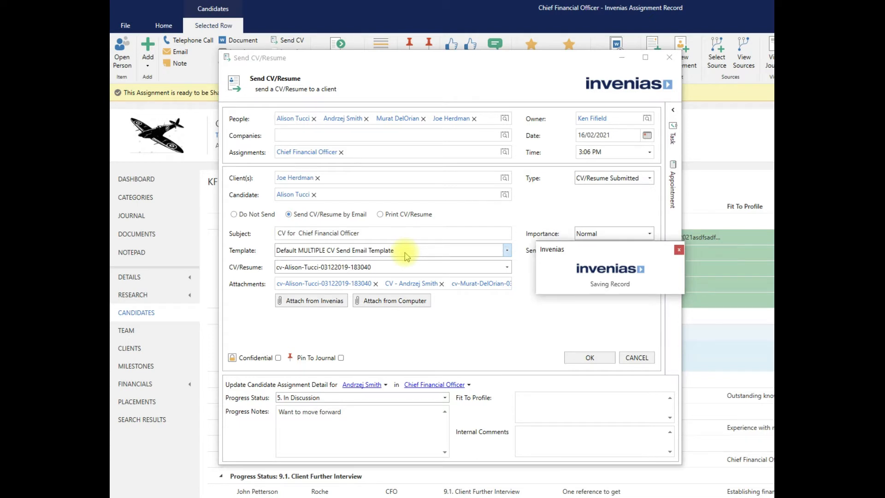
pyautogui.click(575, 362)
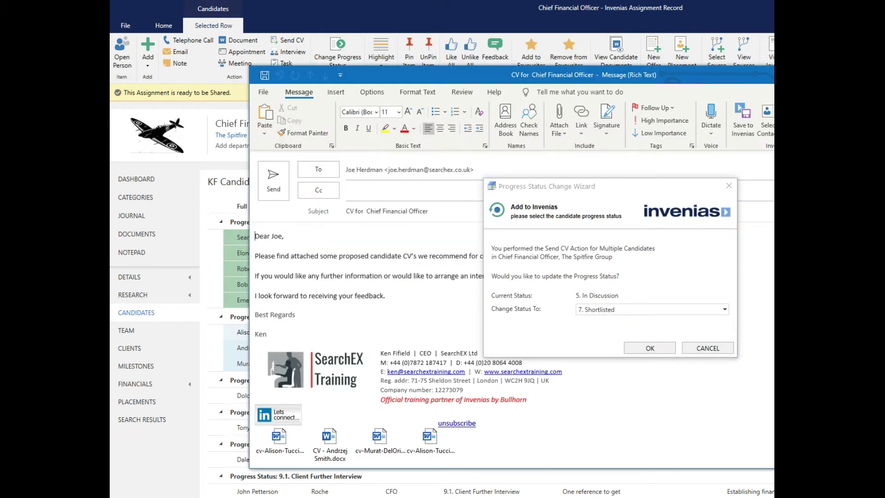
pyautogui.click(702, 347)
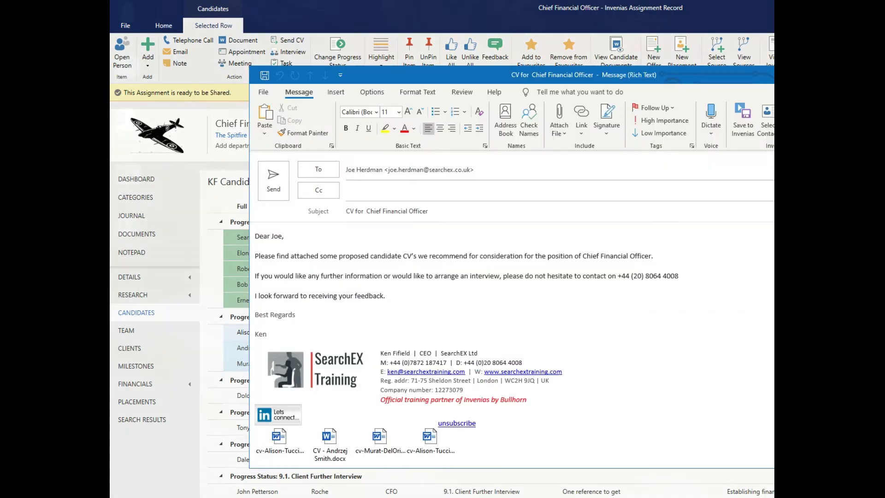
# Step: Review the merged greeting, position name and attachments in the generated email, and close the message
pyautogui.moveTo(697, 69); pyautogui.dragTo(579, 53)
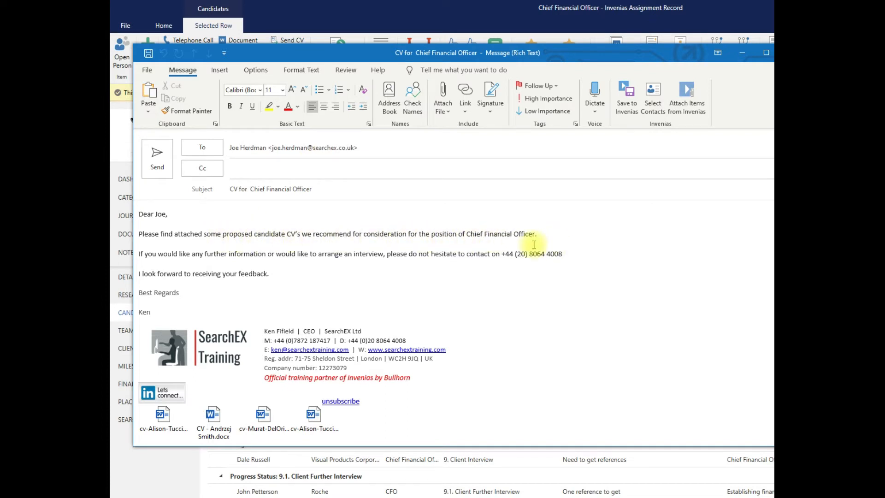
pyautogui.moveTo(467, 234); pyautogui.dragTo(534, 235)
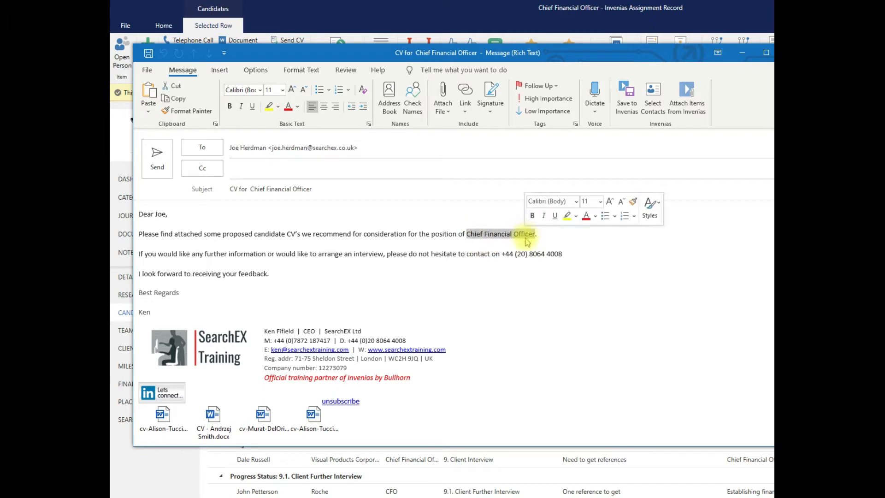
pyautogui.moveTo(180, 215); pyautogui.dragTo(139, 214)
pyautogui.click(184, 237)
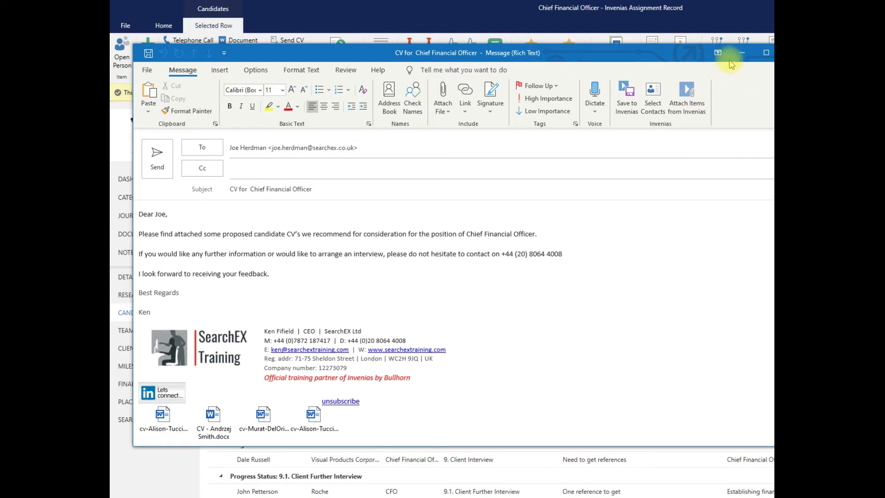
pyautogui.click(790, 52)
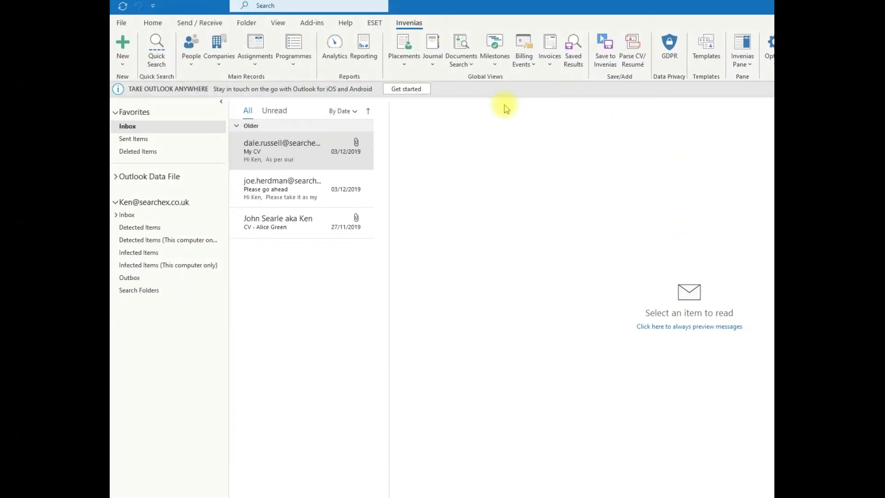
# Step: Switch to Outlook and open the Default CV Send Email Template from the Invenias templates list
pyautogui.click(412, 23)
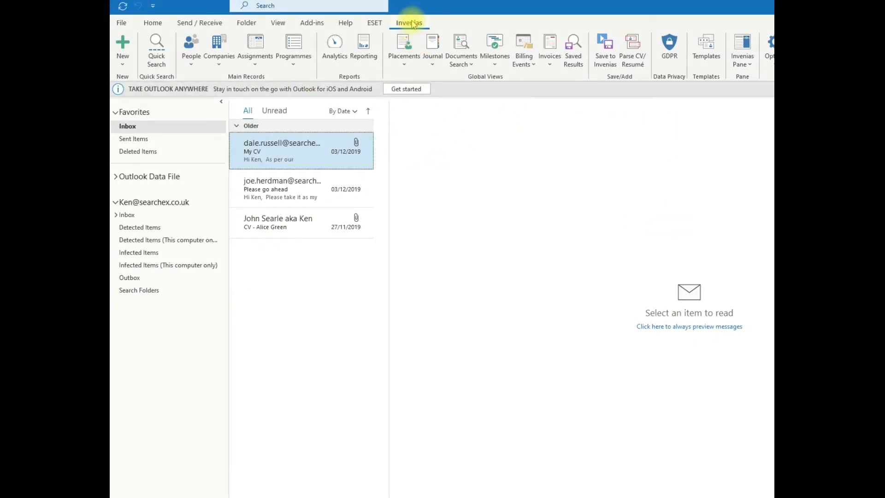
pyautogui.click(706, 49)
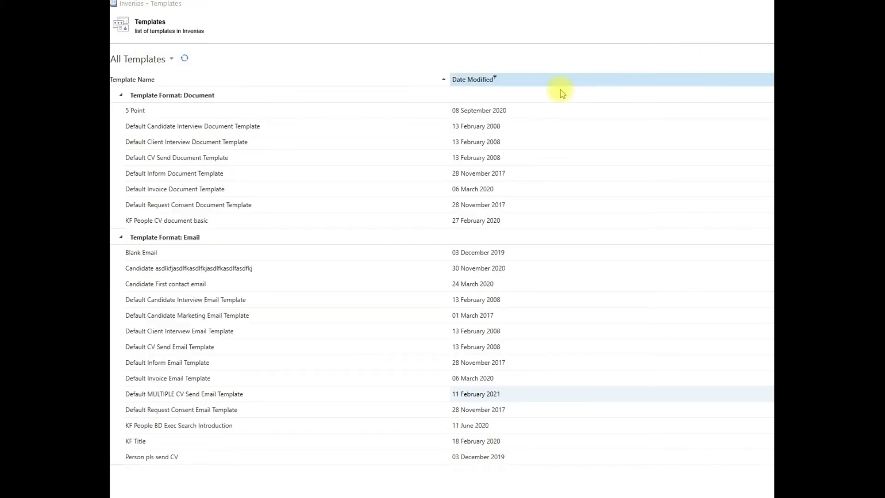
pyautogui.click(175, 347)
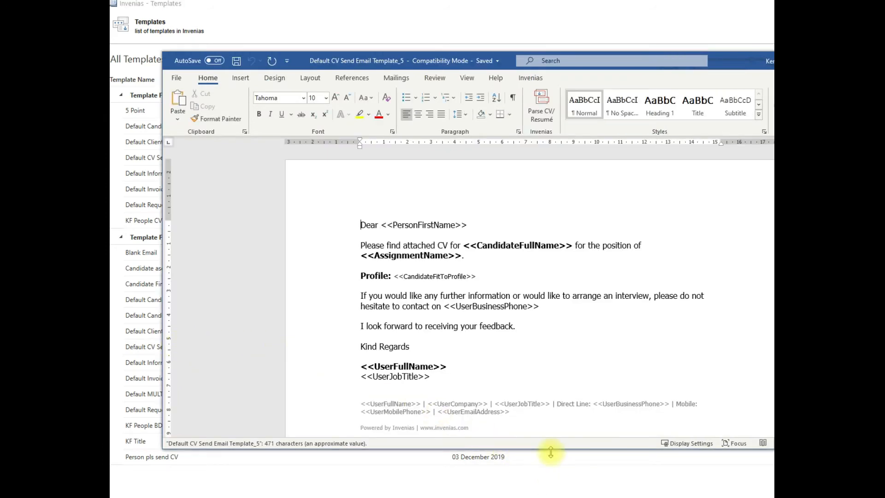
# Step: Replace the template's greeting and body with wording that recommends several proposed candidate CVs for <<AssignmentName>>, omitting the candidate name and profile fields
pyautogui.moveTo(551, 453); pyautogui.dragTo(556, 489)
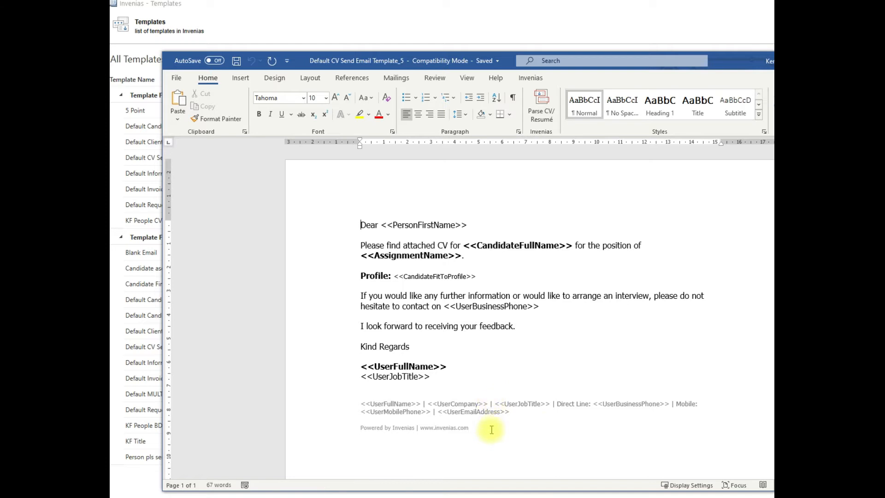
pyautogui.moveTo(517, 326); pyautogui.dragTo(360, 226)
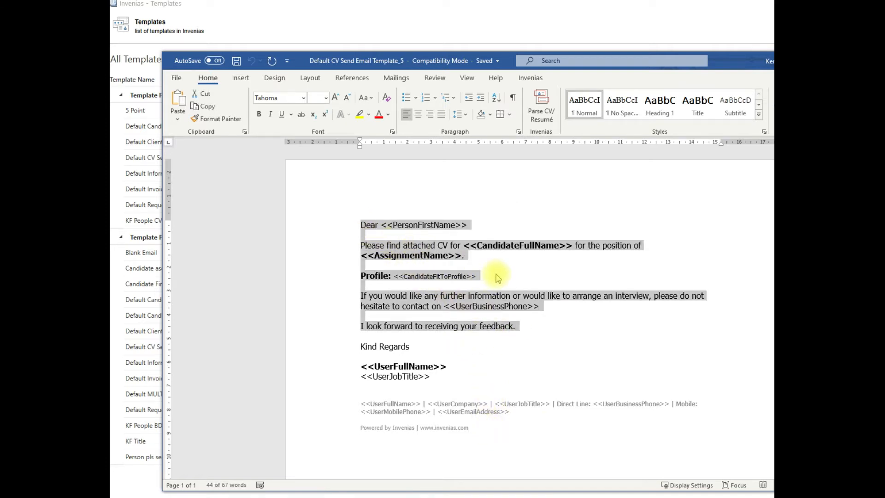
pyautogui.write('Dear <<PersonFirstName>>,  Please find attached some proposed candidate CV’s we recommend for consideration for the position of <<AssignmentName>>.  If you would like any further information or would like to arrange an interview, please do not hesitate to contact on <<UserBusinessPhone>>  I look forward to receiving your feedback.')
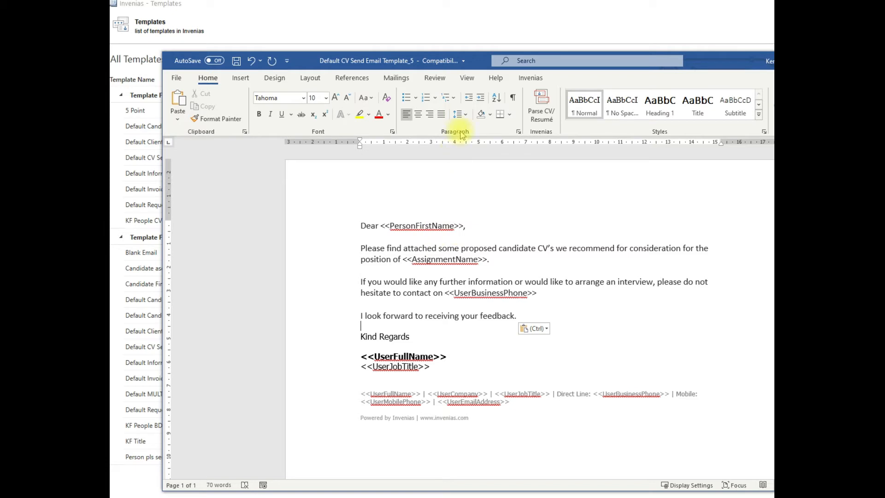
# Step: Start a new Invenias template from the document and find PersonFirstName among the People Fields without inserting it
pyautogui.click(532, 79)
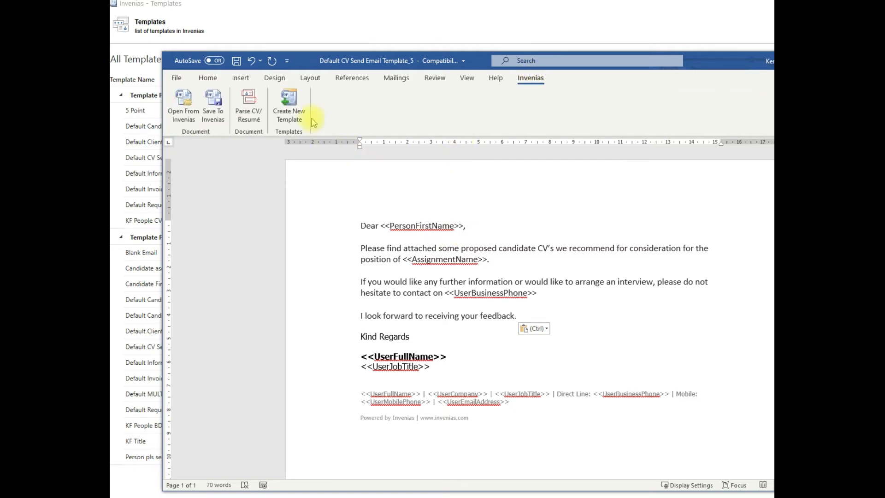
pyautogui.click(295, 110)
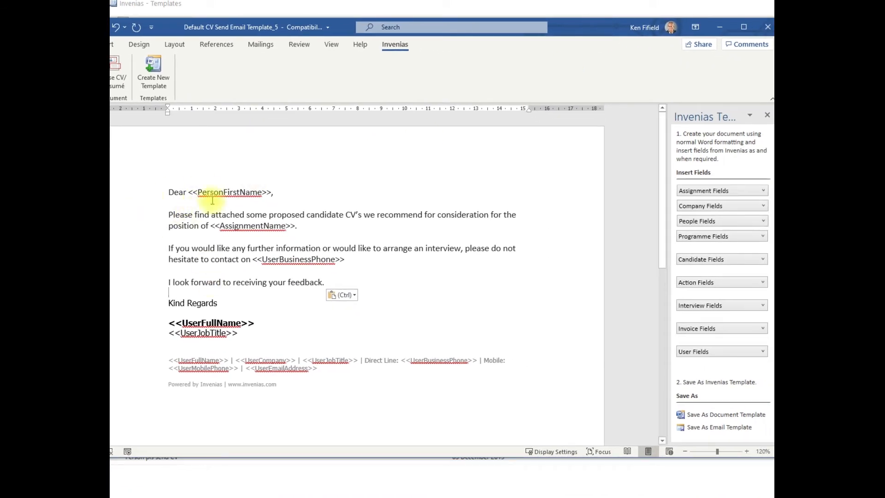
pyautogui.click(702, 222)
pyautogui.scroll(-9, 710, 284)
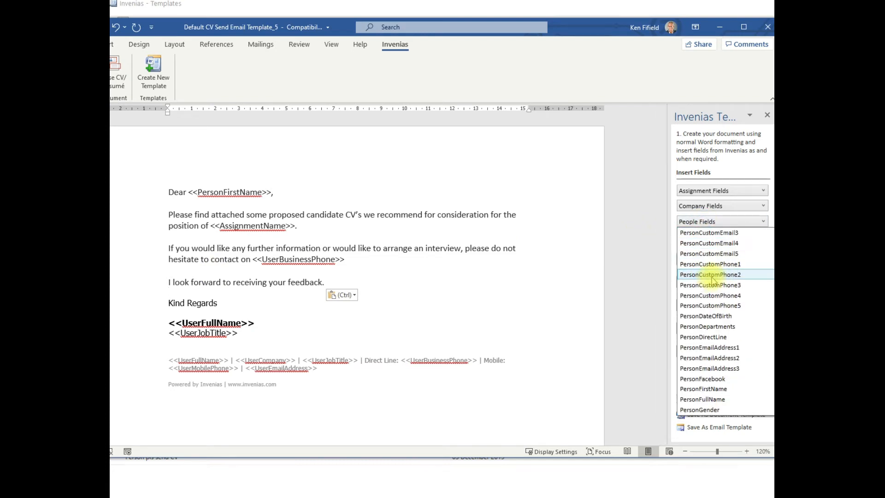
pyautogui.scroll(-2, 717, 300)
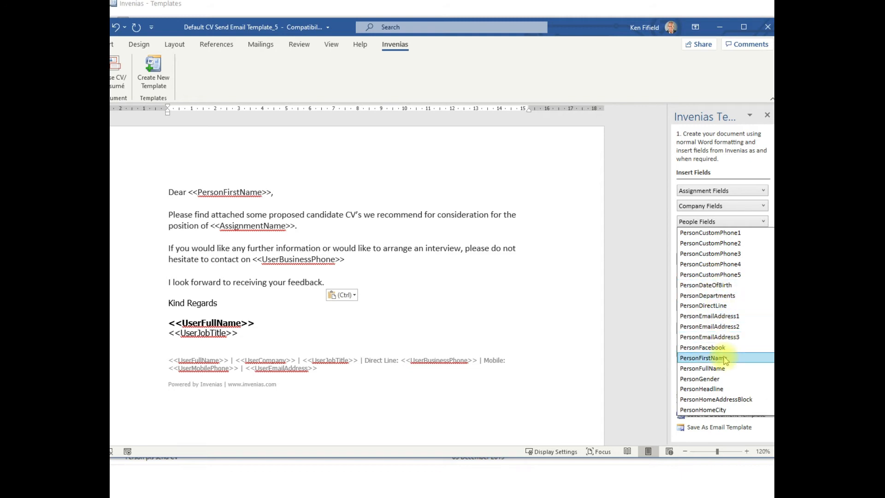
pyautogui.click(386, 203)
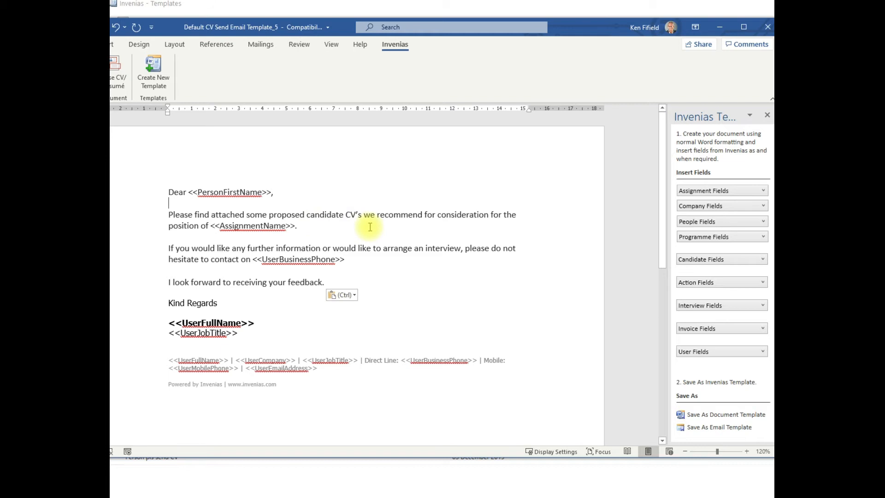
# Step: Highlight <<AssignmentName>> in the body and look through the Assignment Fields for the matching merge field
pyautogui.moveTo(300, 227); pyautogui.dragTo(201, 227)
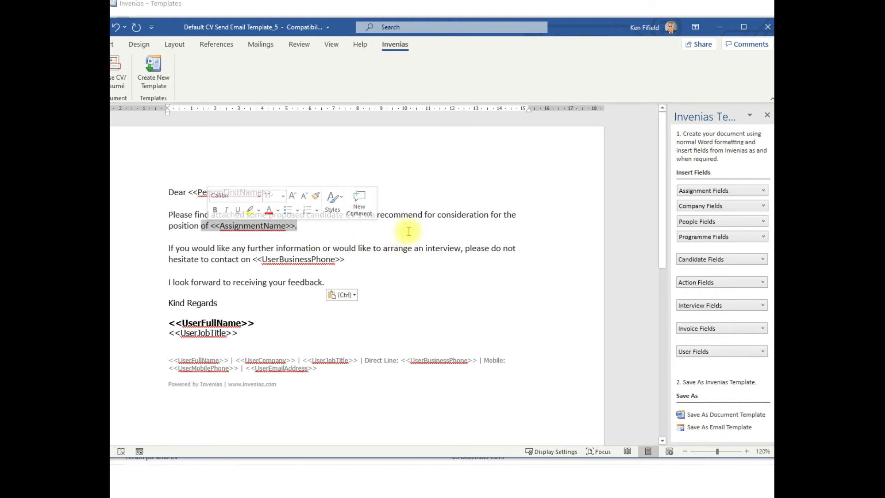
pyautogui.click(718, 191)
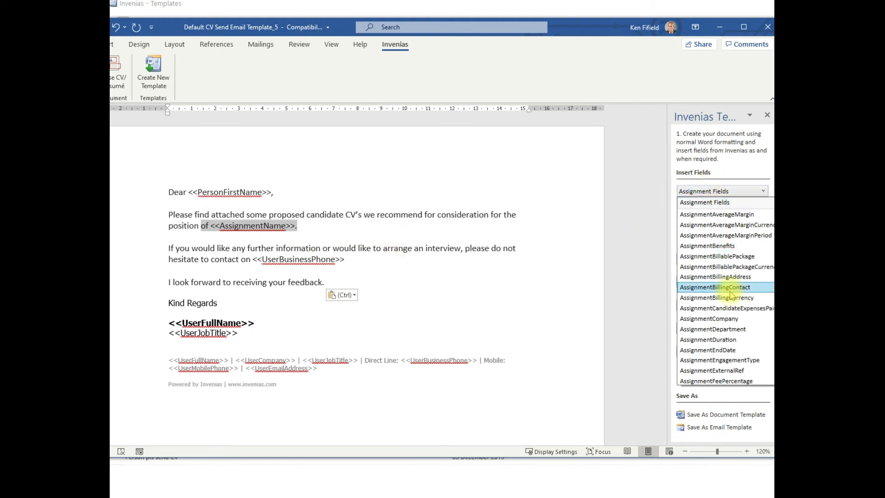
pyautogui.scroll(-3, 732, 291)
pyautogui.scroll(-1, 734, 295)
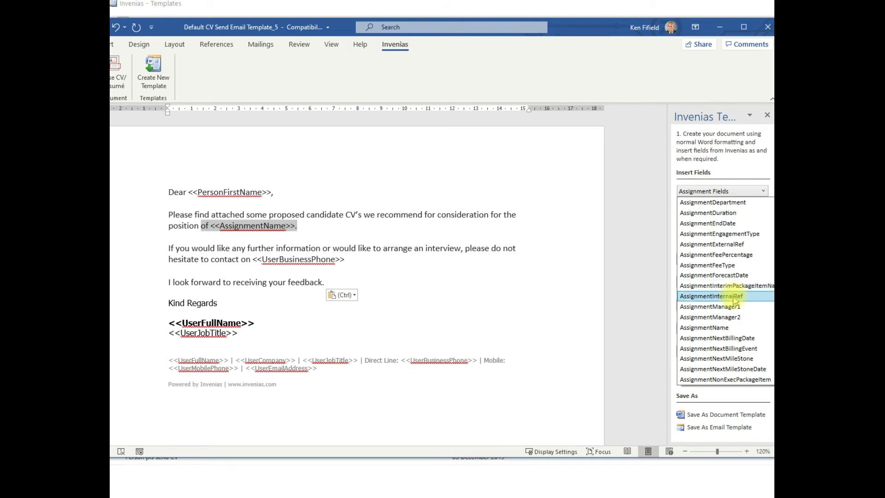
pyautogui.click(343, 221)
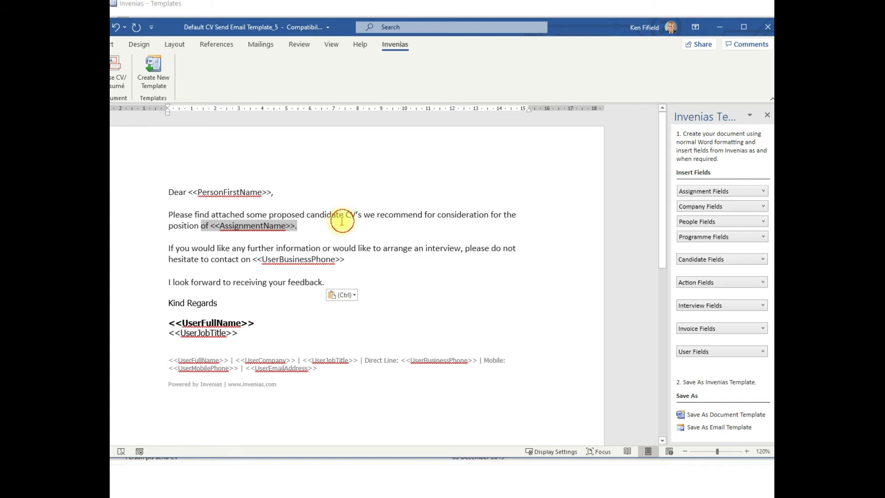
pyautogui.click(293, 218)
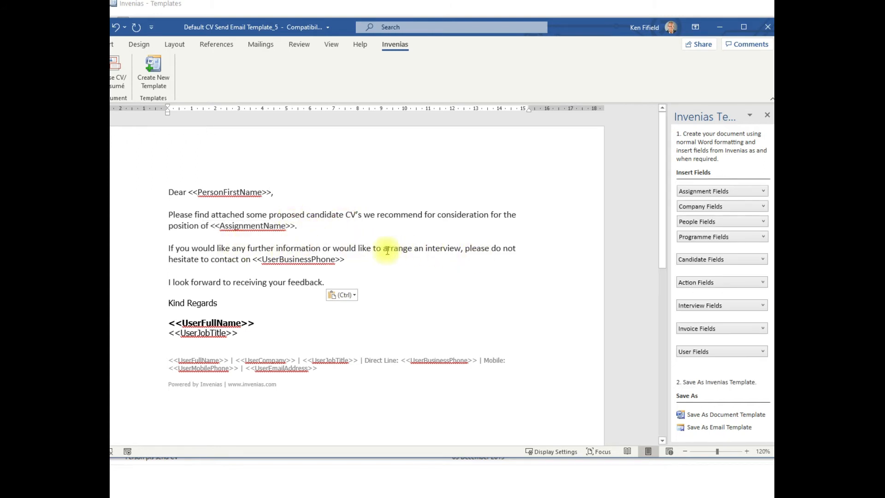
# Step: Highlight <<UserBusinessPhone>> in the contact sentence and examine the available User Fields
pyautogui.moveTo(344, 259); pyautogui.dragTo(267, 258)
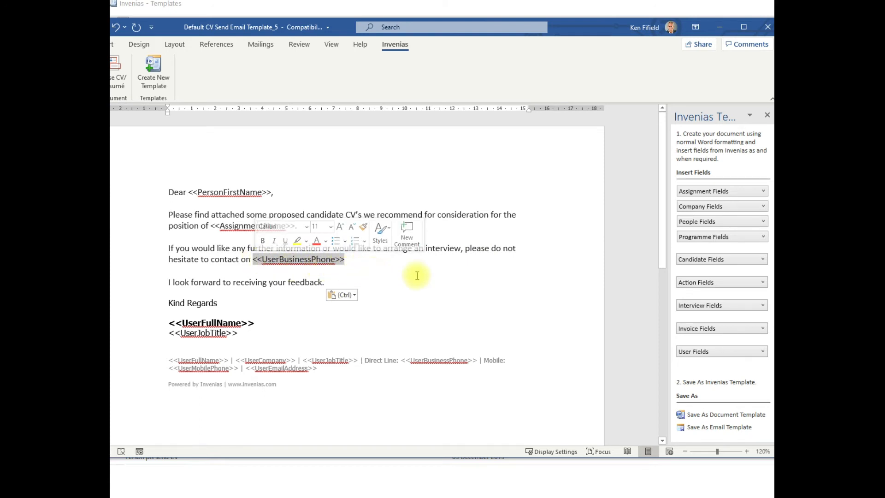
pyautogui.click(698, 353)
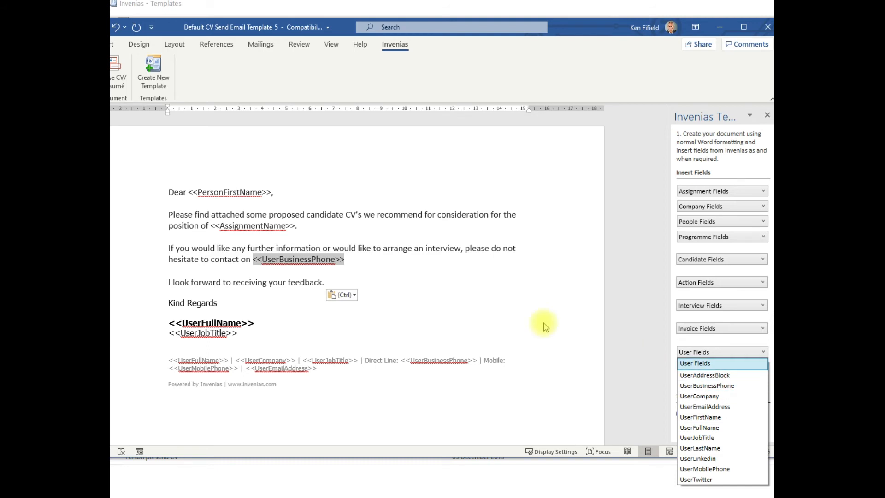
pyautogui.click(388, 255)
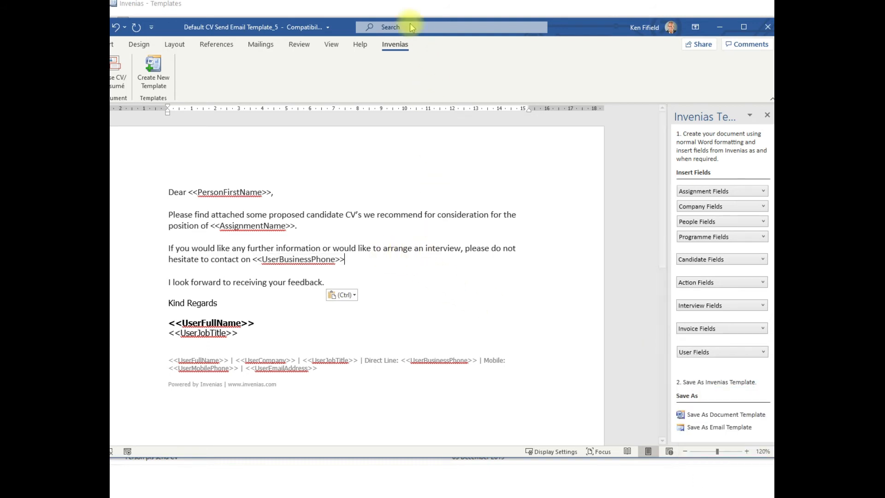
pyautogui.moveTo(594, 28); pyautogui.dragTo(648, 36)
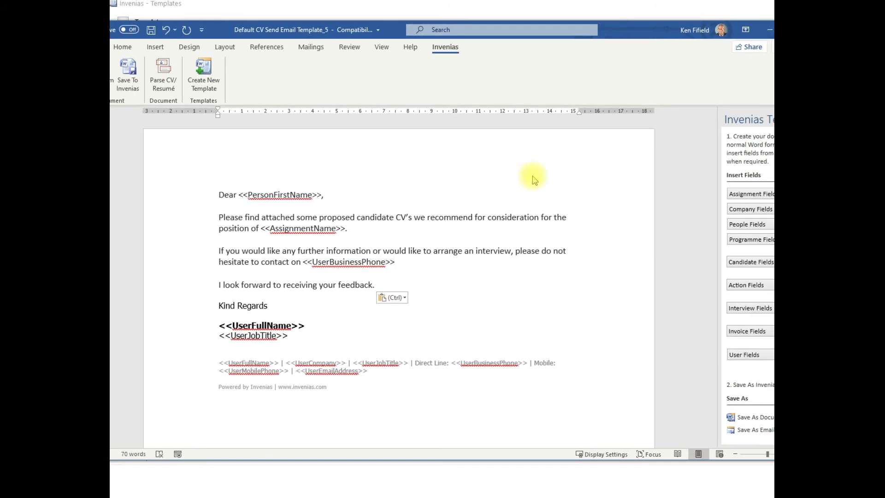
# Step: Select the template's user signature block, switch to Outlook, copy the full signature from a new blank email and close that draft
pyautogui.moveTo(372, 389)
pyautogui.mouseDown()
pyautogui.moveTo(230, 341)
pyautogui.moveTo(216, 323)
pyautogui.mouseUp()
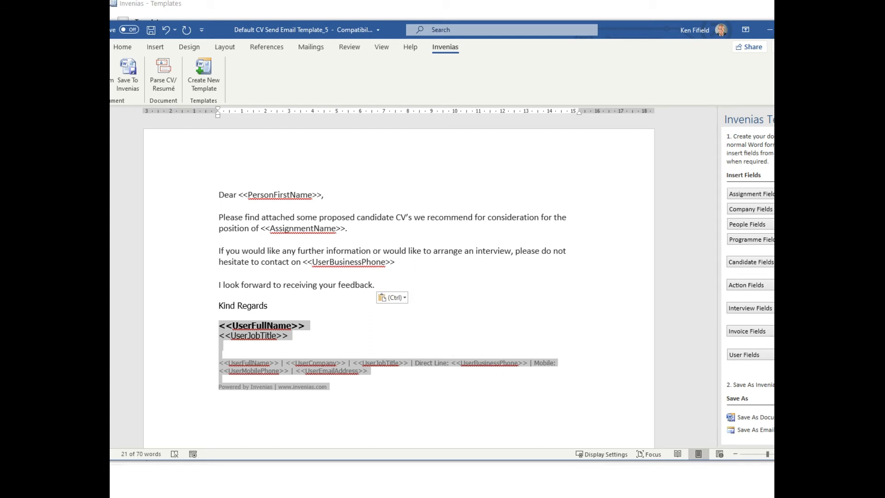
pyautogui.hotkey('alt', 'Tab')
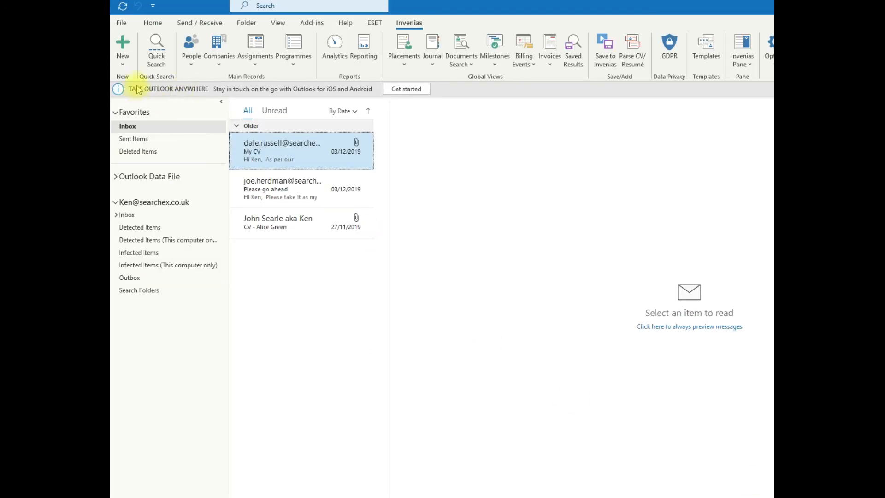
pyautogui.click(153, 22)
pyautogui.click(129, 49)
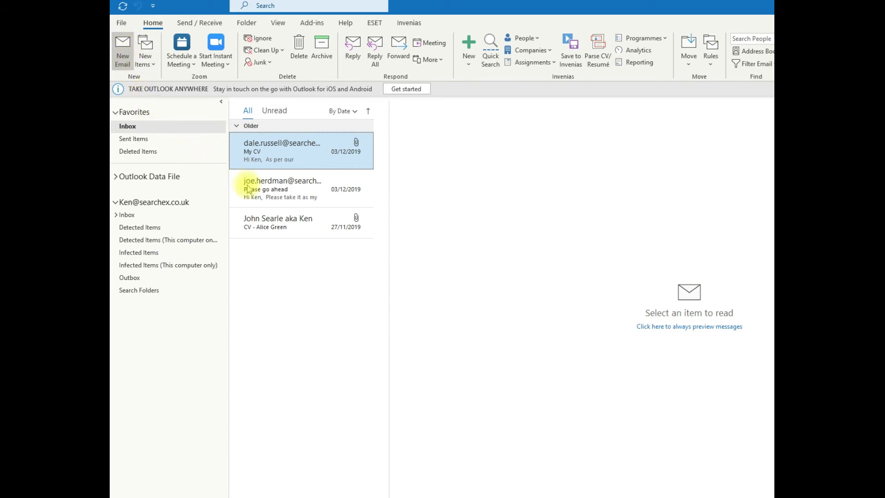
pyautogui.moveTo(376, 75); pyautogui.dragTo(515, 73)
pyautogui.moveTo(538, 369)
pyautogui.mouseDown()
pyautogui.moveTo(480, 361)
pyautogui.moveTo(255, 257)
pyautogui.mouseUp()
pyautogui.hotkey('ctrl', 'c')
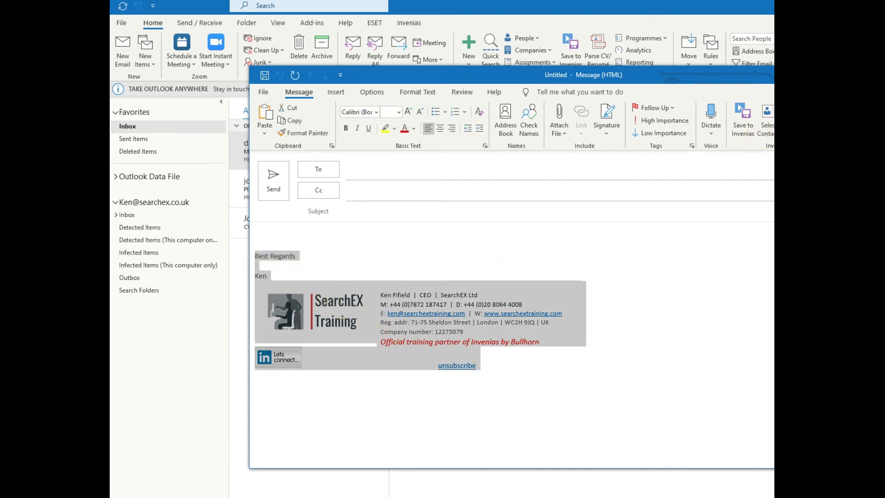
pyautogui.press('Delete')
pyautogui.click(681, 460)
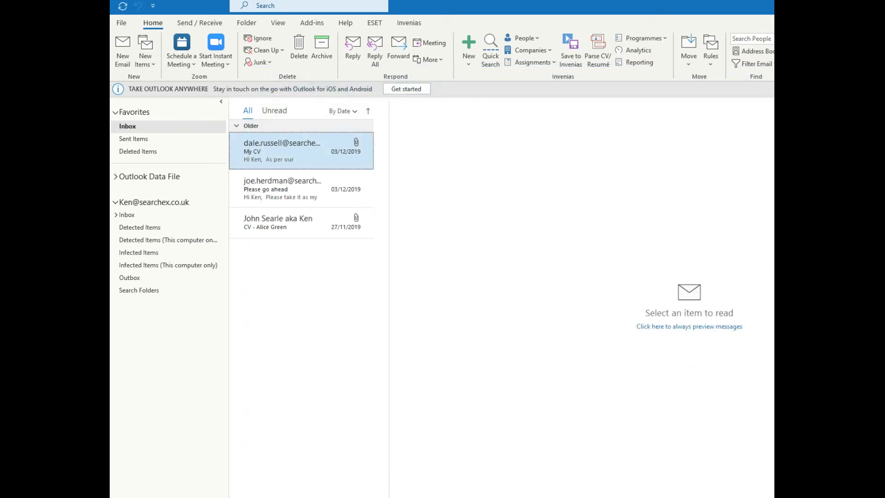
# Step: Return to the Word template and paste the copied email signature over the selected signature block, keeping its source formatting
pyautogui.click(670, 497)
pyautogui.rightClick(269, 326)
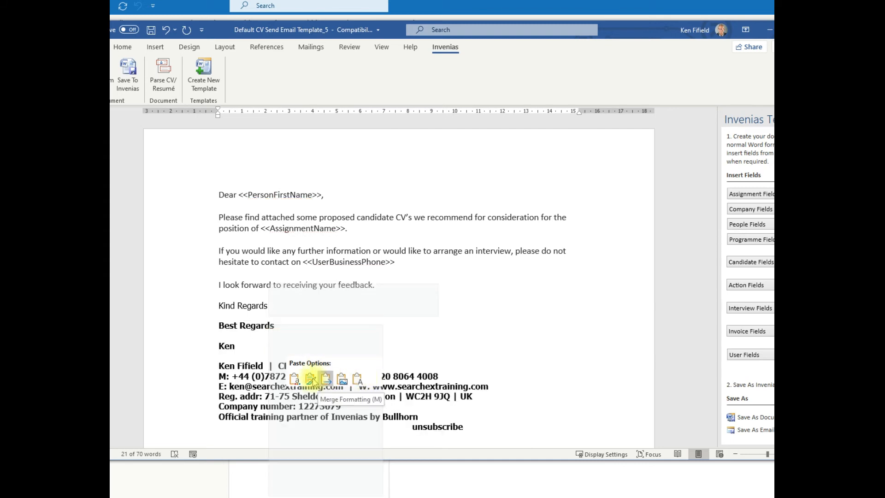
pyautogui.click(293, 379)
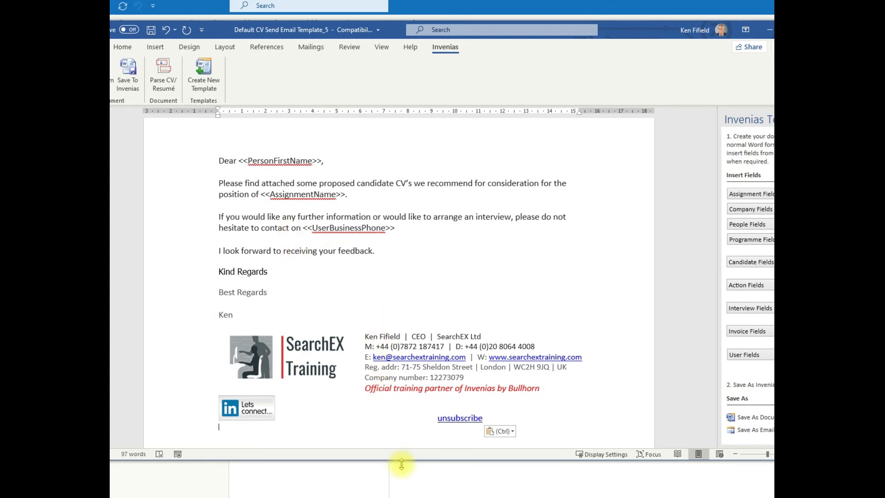
pyautogui.moveTo(402, 463); pyautogui.dragTo(405, 476)
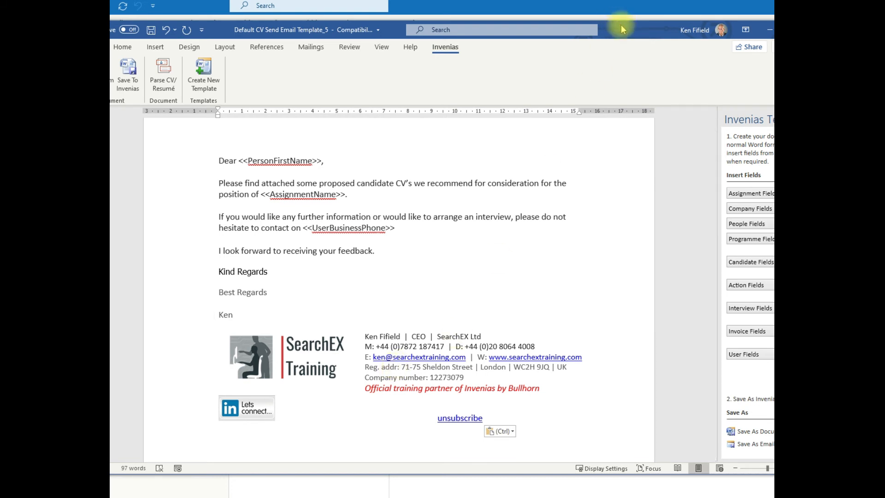
pyautogui.moveTo(630, 31); pyautogui.dragTo(579, 29)
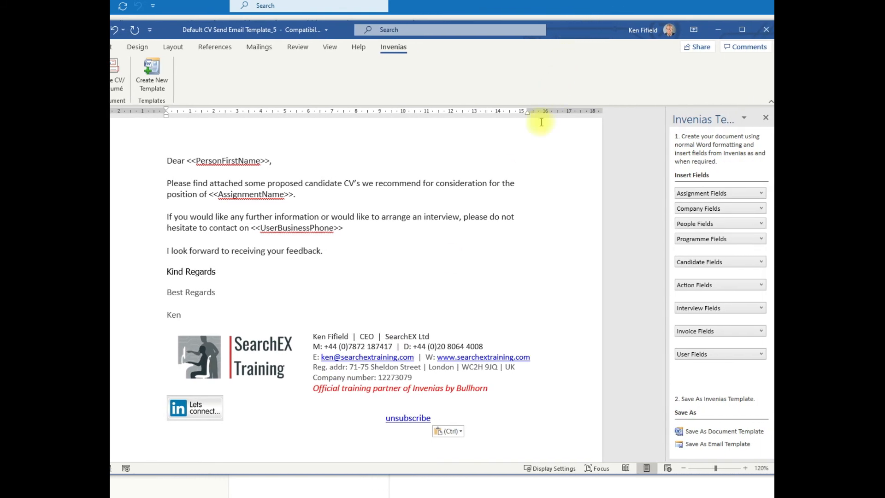
# Step: Replace the sender's full name in the pasted signature with the UserFullName field
pyautogui.doubleClick(350, 336)
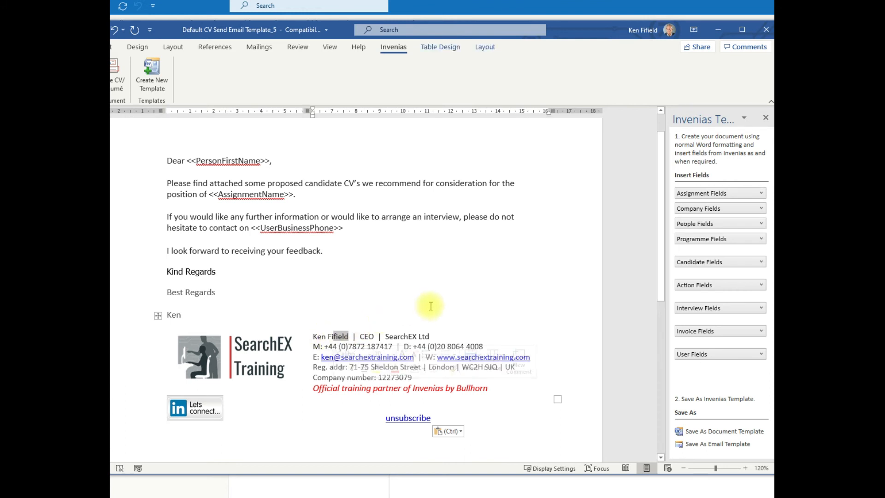
pyautogui.press('BackSpace')
pyautogui.press('BackSpace')
pyautogui.press('BackSpace')
pyautogui.press('BackSpace')
pyautogui.press('BackSpace')
pyautogui.press('BackSpace')
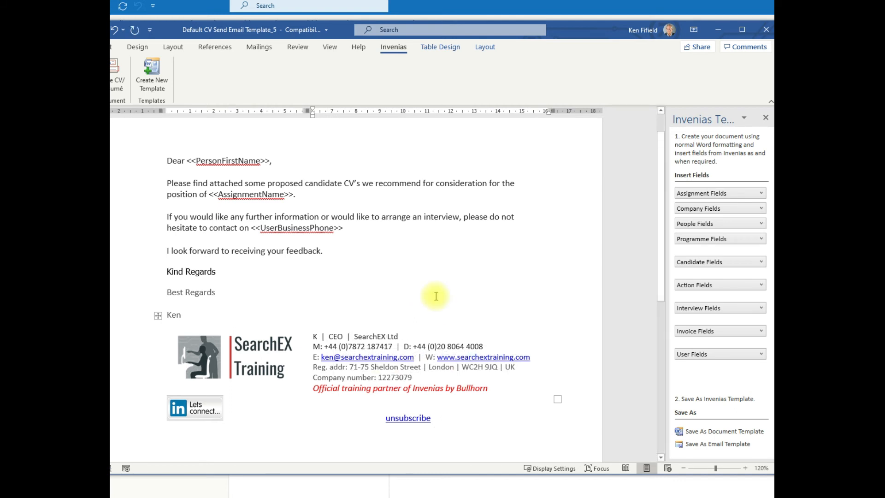
pyautogui.click(709, 355)
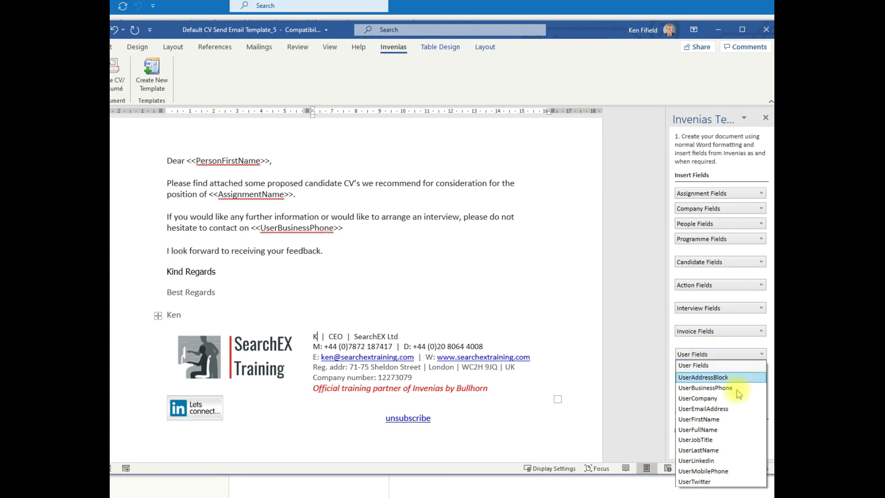
pyautogui.click(718, 430)
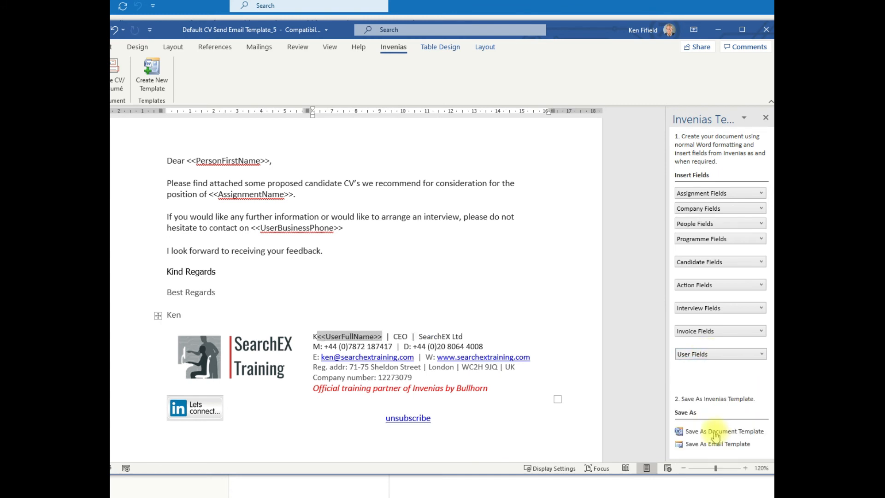
pyautogui.click(318, 336)
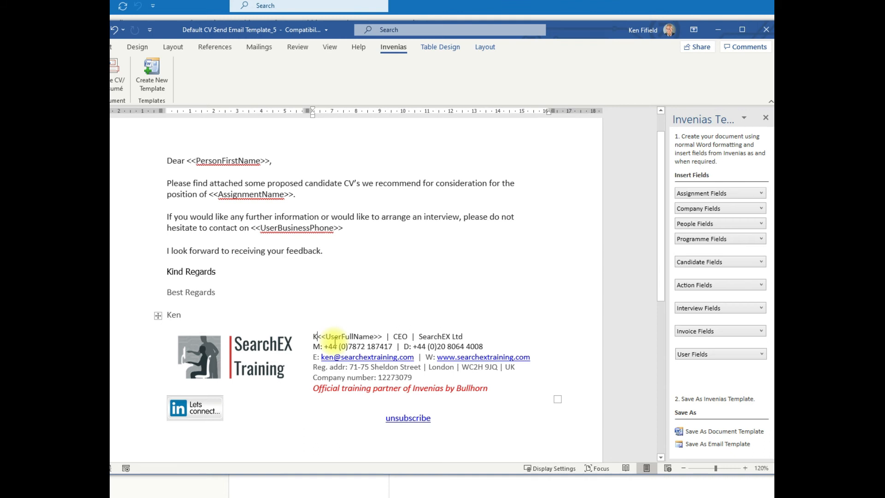
pyautogui.press('BackSpace')
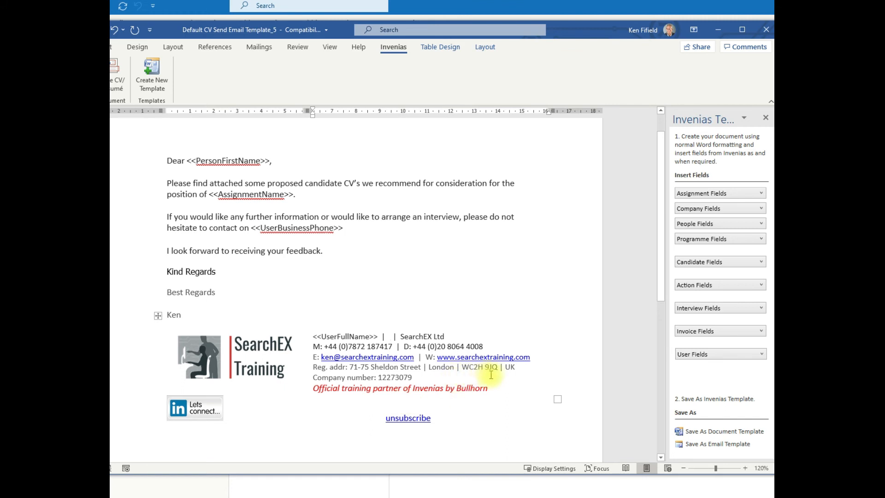
# Step: Insert the UserJobTitle field in place of the CEO title in the signature and move to the mobile number
pyautogui.click(734, 354)
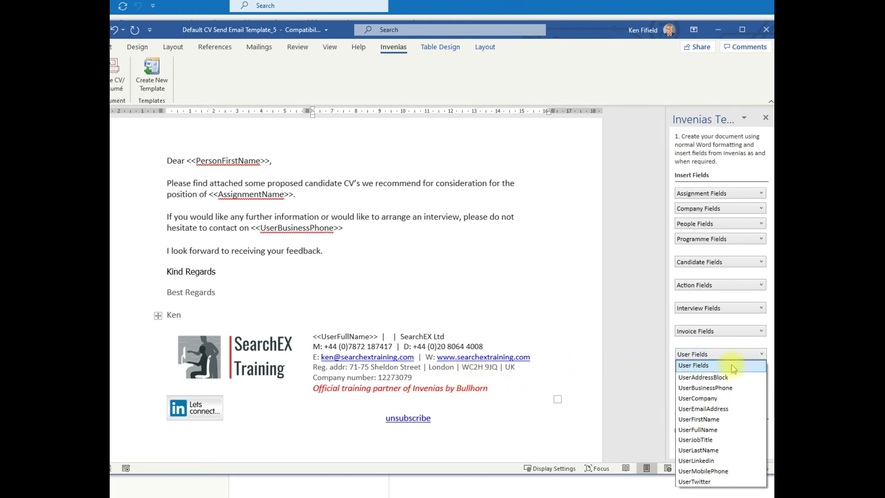
pyautogui.click(706, 440)
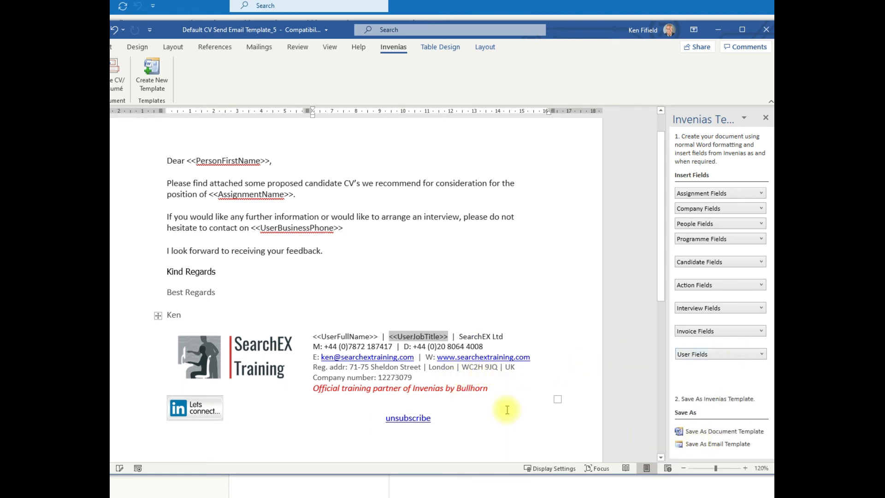
pyautogui.click(332, 346)
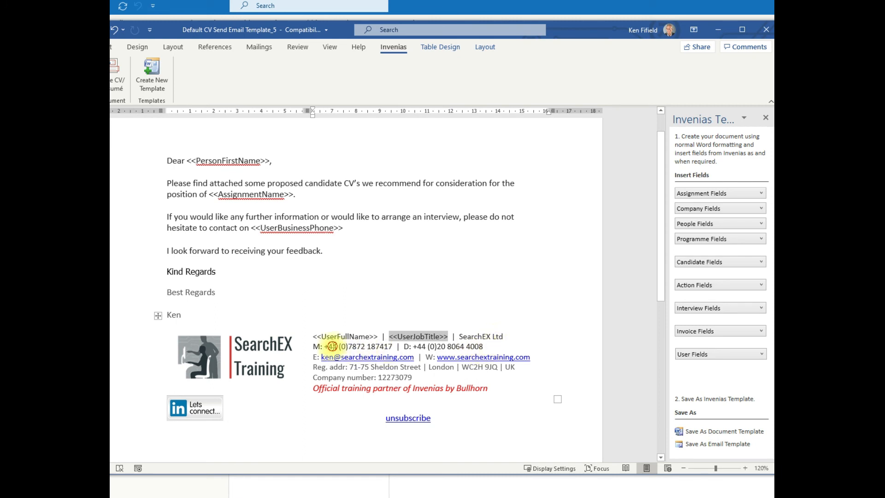
pyautogui.moveTo(332, 346); pyautogui.dragTo(366, 348)
pyautogui.moveTo(422, 347); pyautogui.dragTo(465, 349)
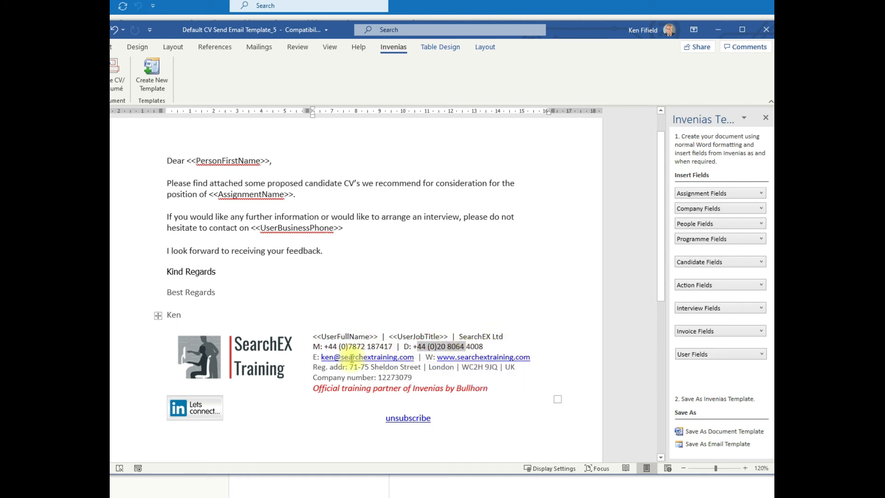
pyautogui.click(713, 353)
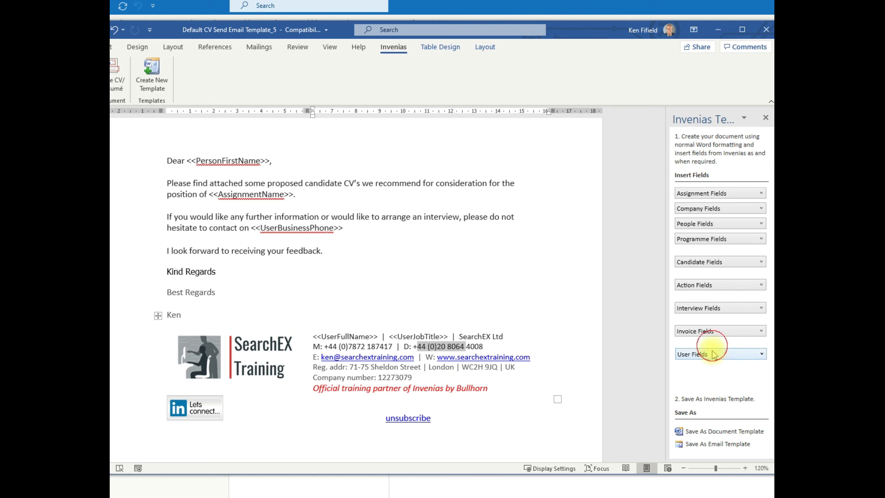
pyautogui.click(543, 343)
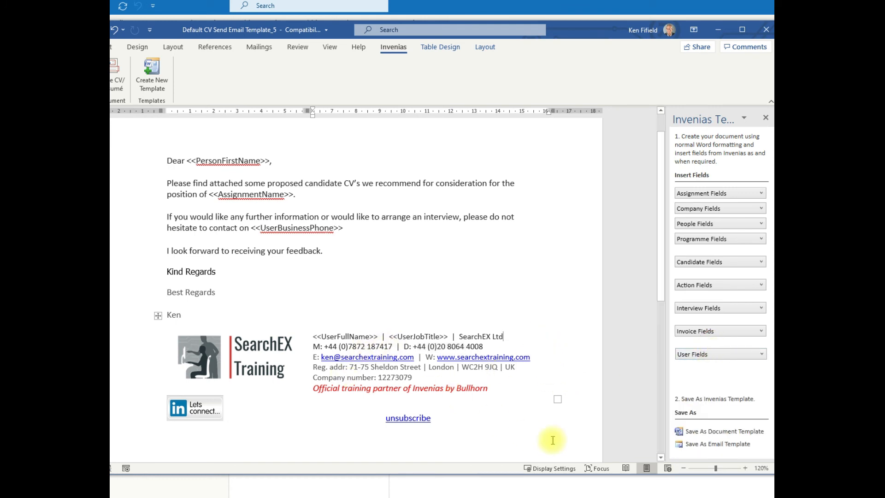
# Step: Try to save the document as the Default MULTIPLE CV Send Email Template with the Global Template type, and cancel the save
pyautogui.click(689, 444)
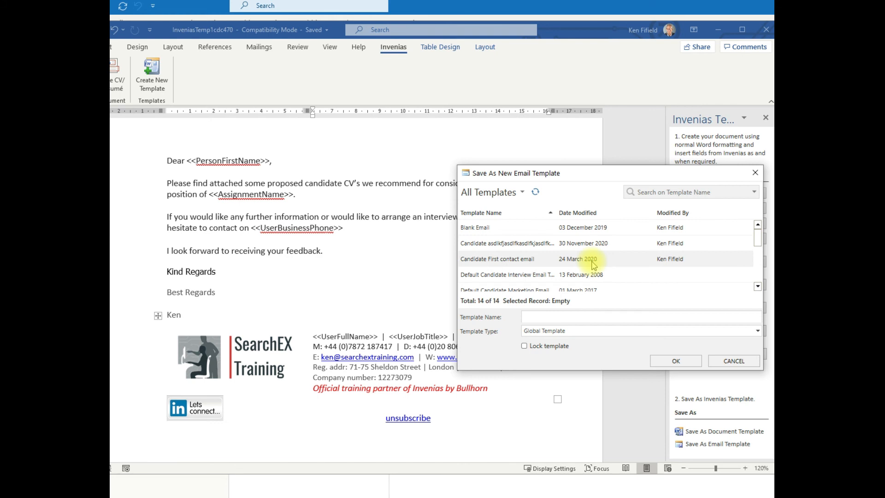
pyautogui.scroll(-1, 594, 265)
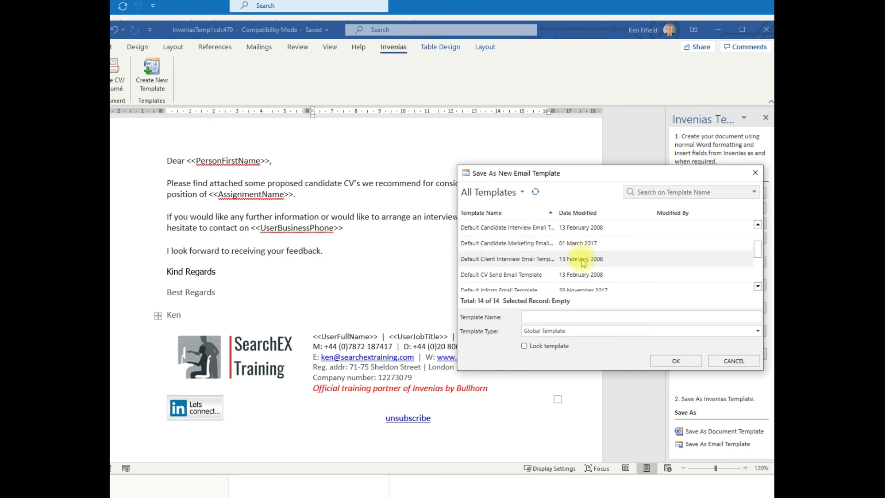
pyautogui.scroll(-1, 584, 263)
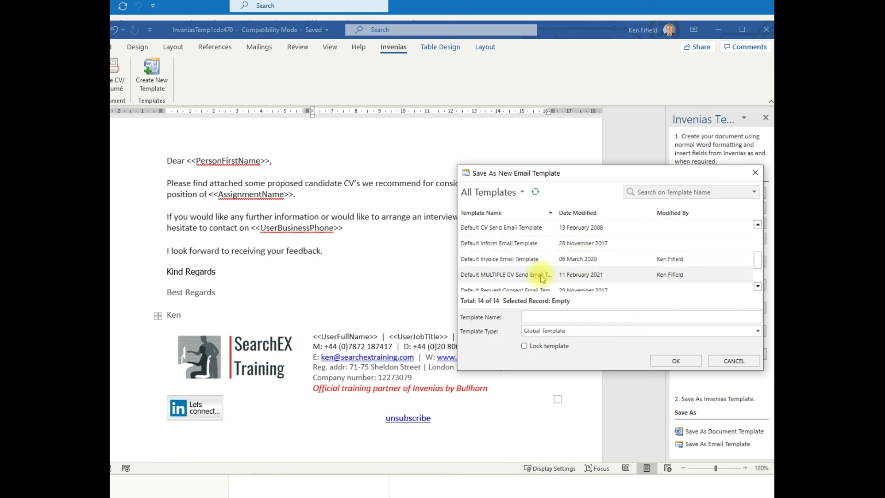
pyautogui.click(582, 275)
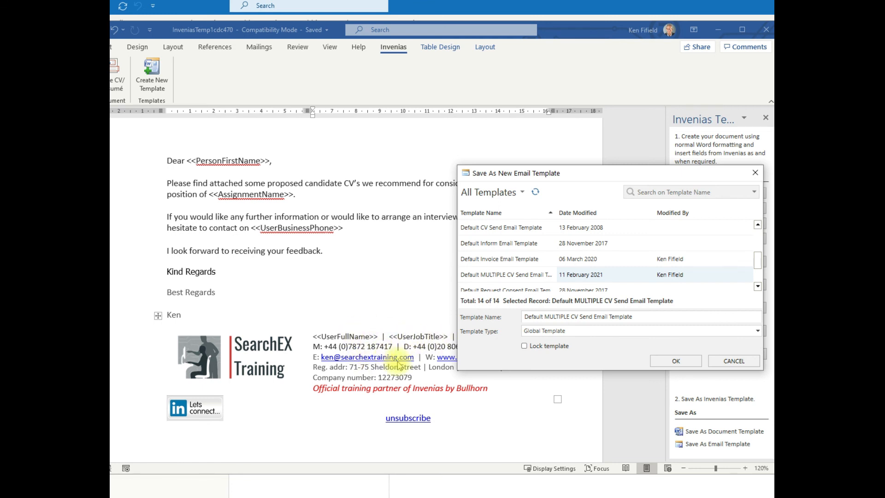
pyautogui.click(543, 333)
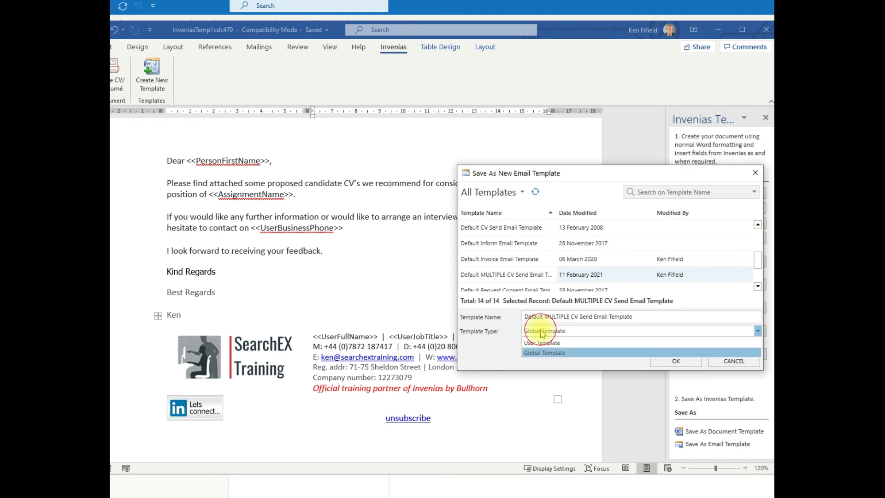
pyautogui.click(548, 343)
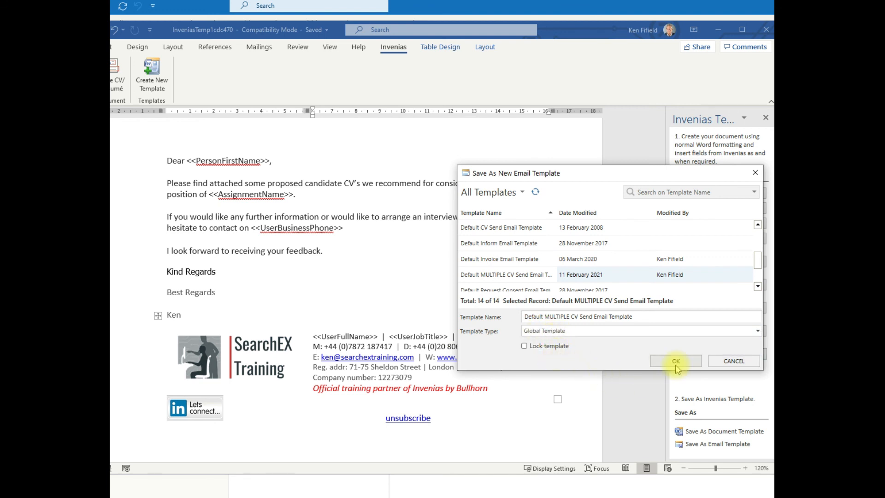
pyautogui.click(734, 362)
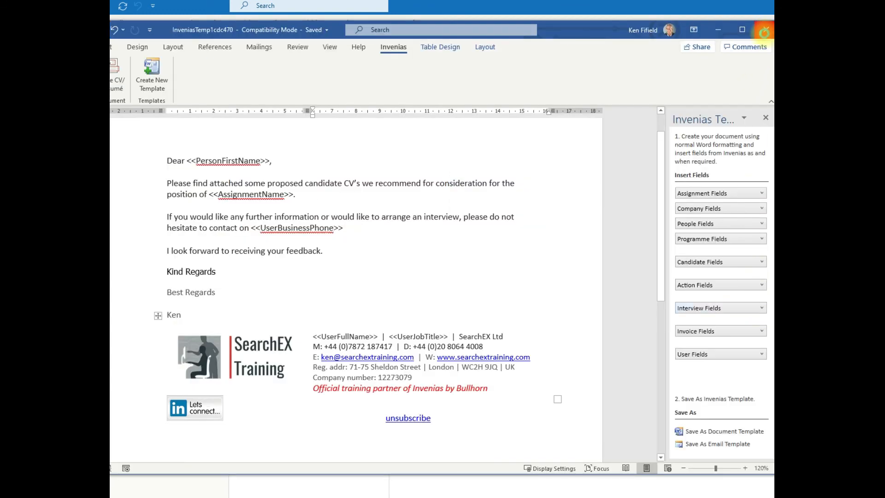
# Step: Close the Word template document and return to the Outlook inbox
pyautogui.click(766, 30)
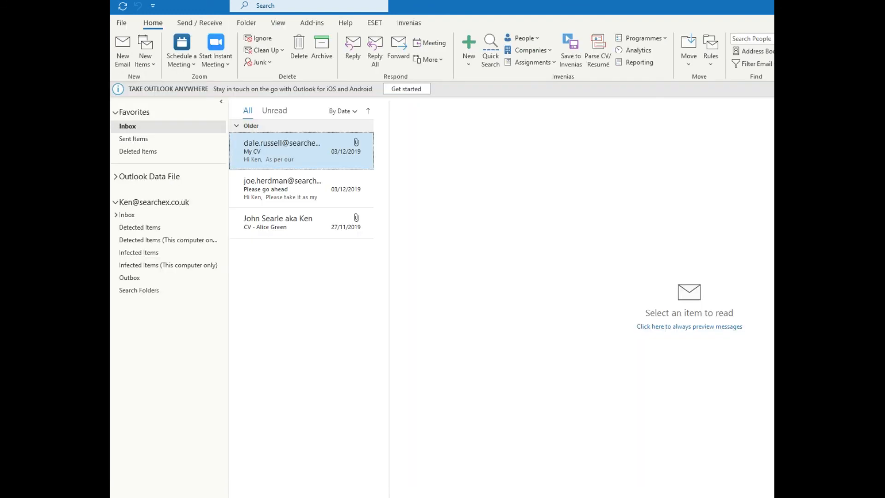